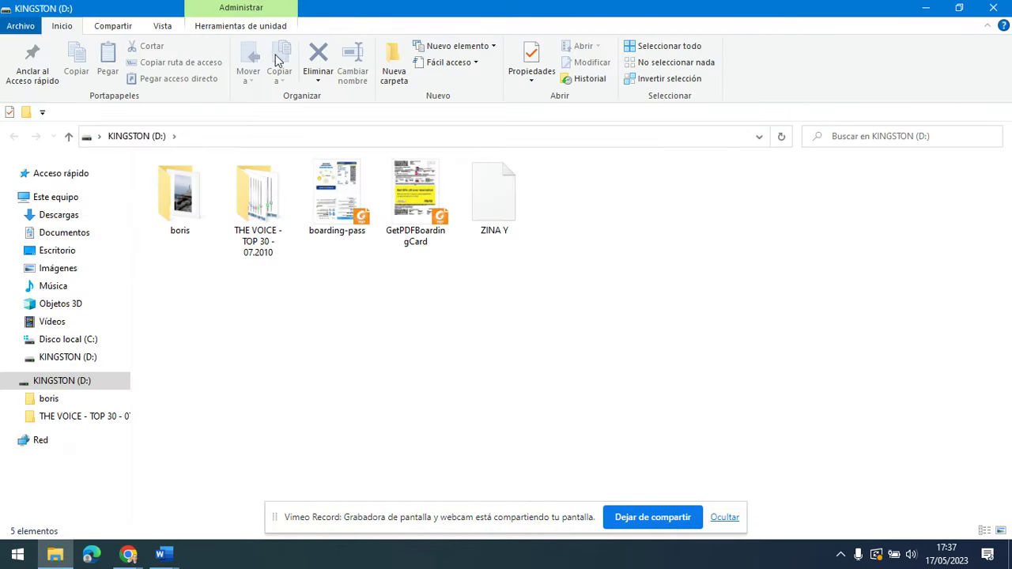
- Open the KINGSTON (D:) drive in File Explorer, look over its contents and close the window
{"action": "left_click", "coordinate": [998, 12]}
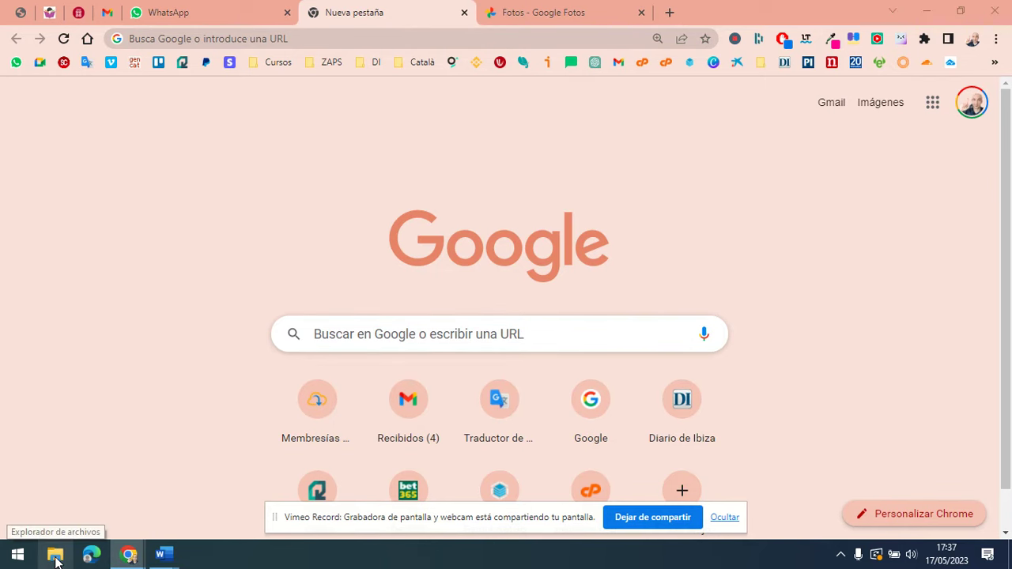
{"action": "left_click", "coordinate": [56, 558]}
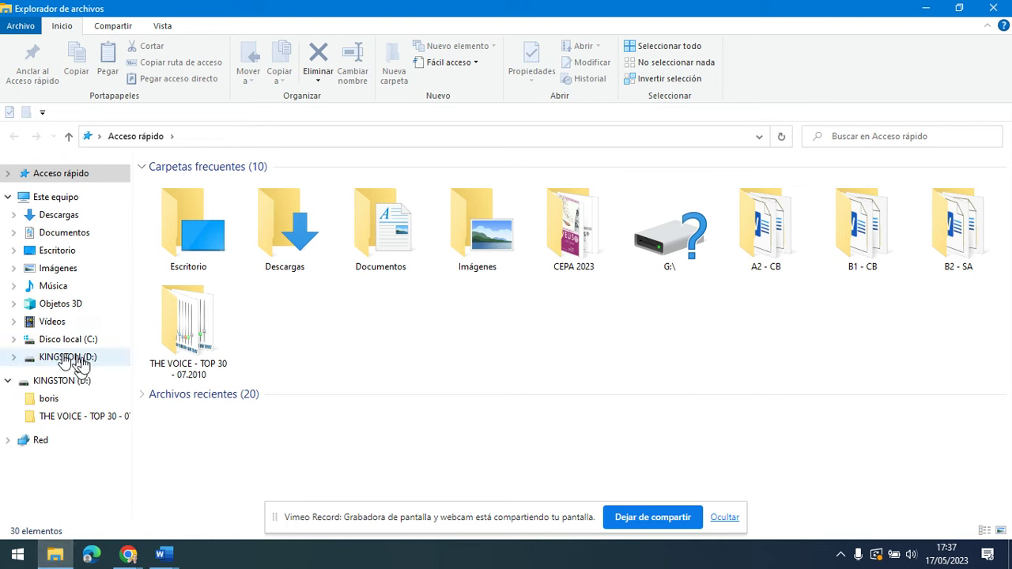
{"action": "left_click", "coordinate": [81, 360]}
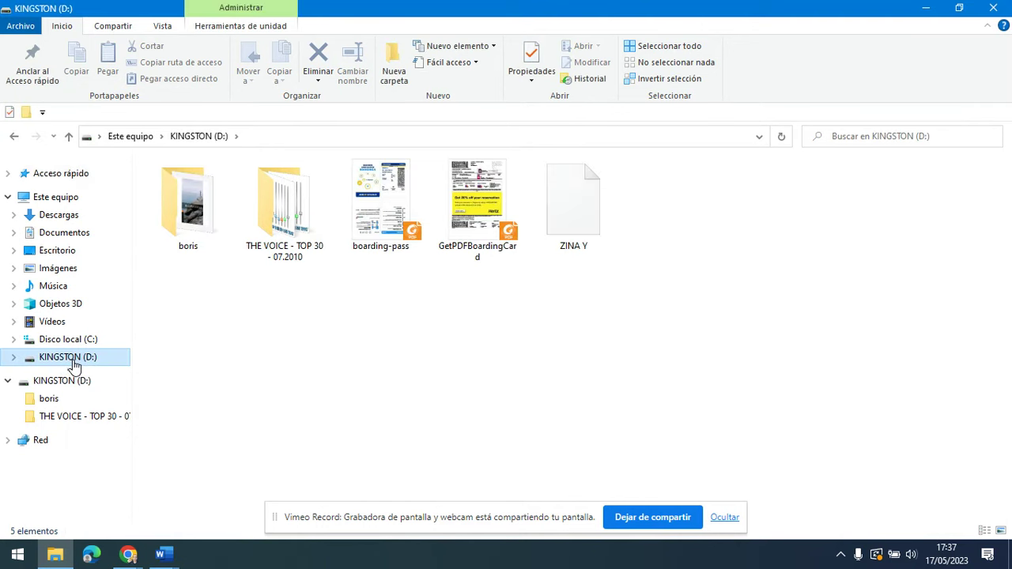
{"action": "left_click", "coordinate": [995, 8]}
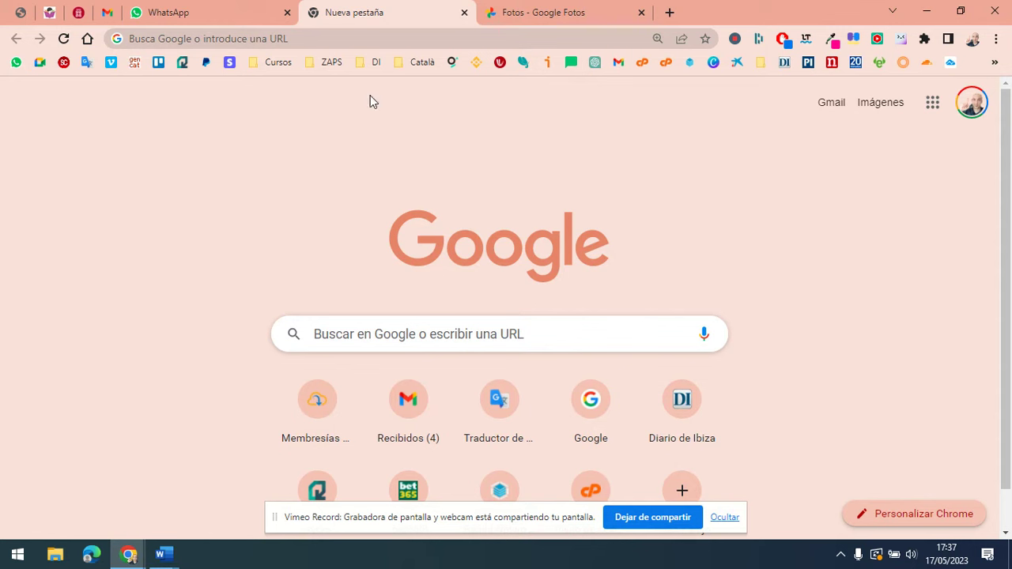
- Switch to Google Photos and select the 2 June 2022 photos of the stone columns, stone spiral, wooden gate and seated woman in jeans
{"action": "left_click", "coordinate": [934, 106]}
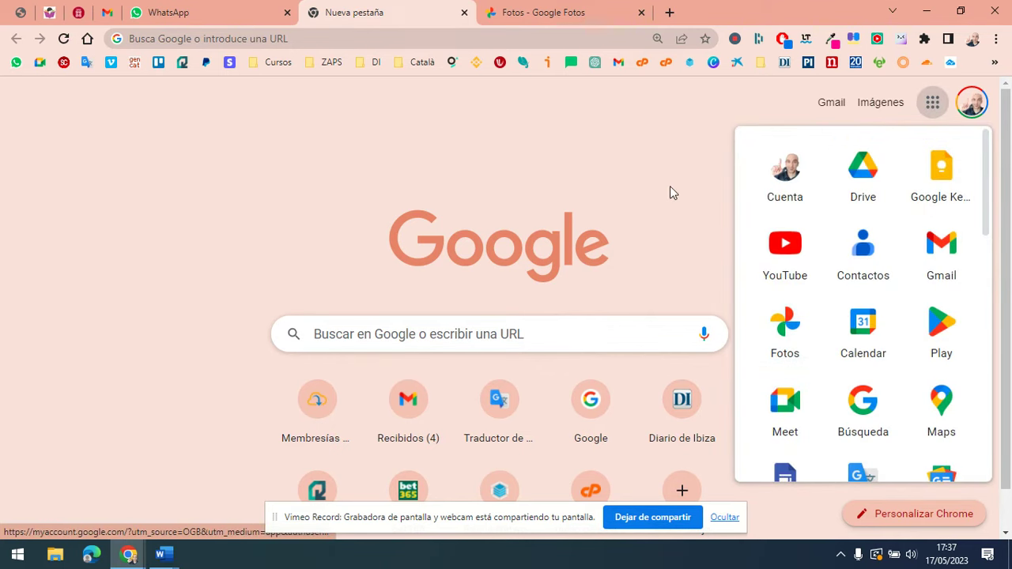
{"action": "left_click", "coordinate": [553, 16]}
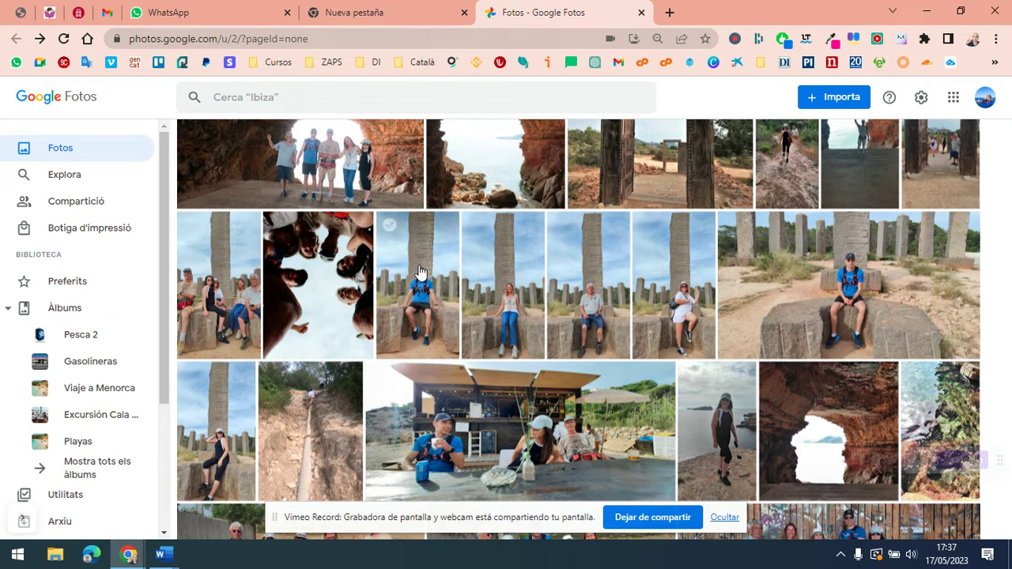
{"action": "scroll", "coordinate": [443, 269], "scroll_direction": "up", "scroll_amount": 3}
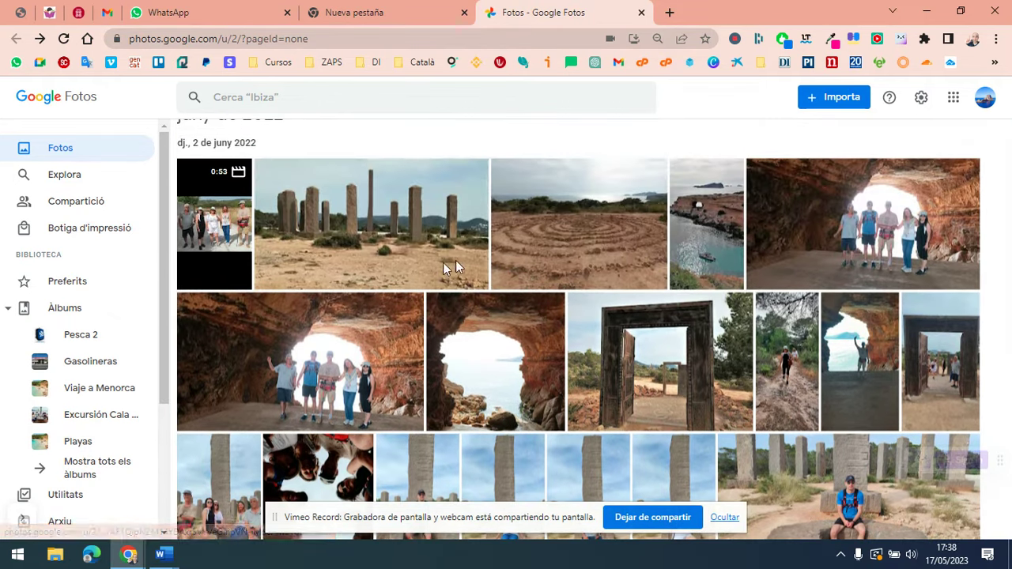
{"action": "left_click", "coordinate": [268, 171]}
{"action": "left_click", "coordinate": [506, 174]}
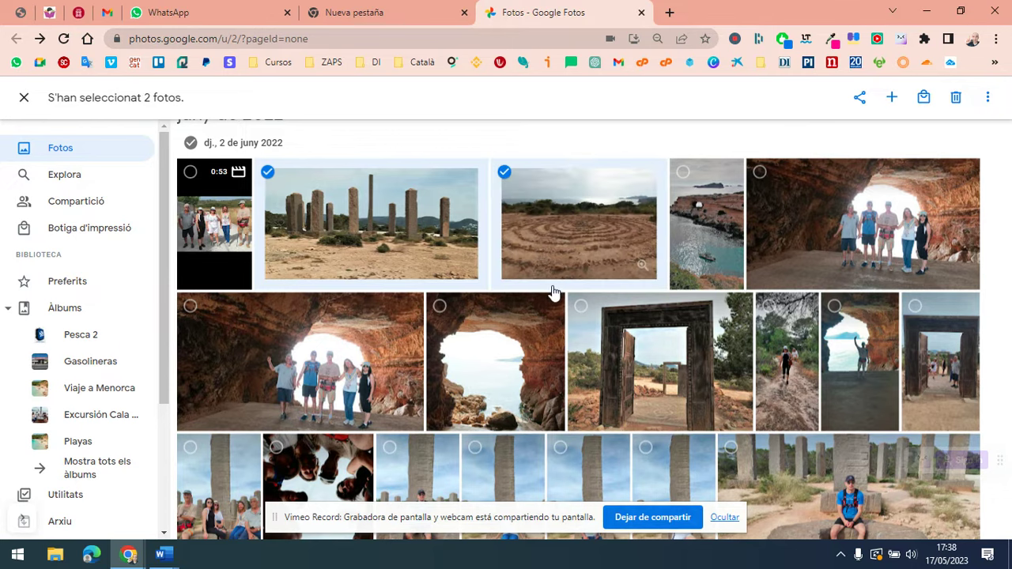
{"action": "scroll", "coordinate": [558, 269], "scroll_direction": "down", "scroll_amount": 1}
{"action": "left_click", "coordinate": [581, 159]}
{"action": "left_click", "coordinate": [475, 300]}
- Add the beach bar photo, the five-person gravel path photo with the man in blue, and the group photo by the painted fence to the selection
{"action": "scroll", "coordinate": [530, 364], "scroll_direction": "down", "scroll_amount": 4}
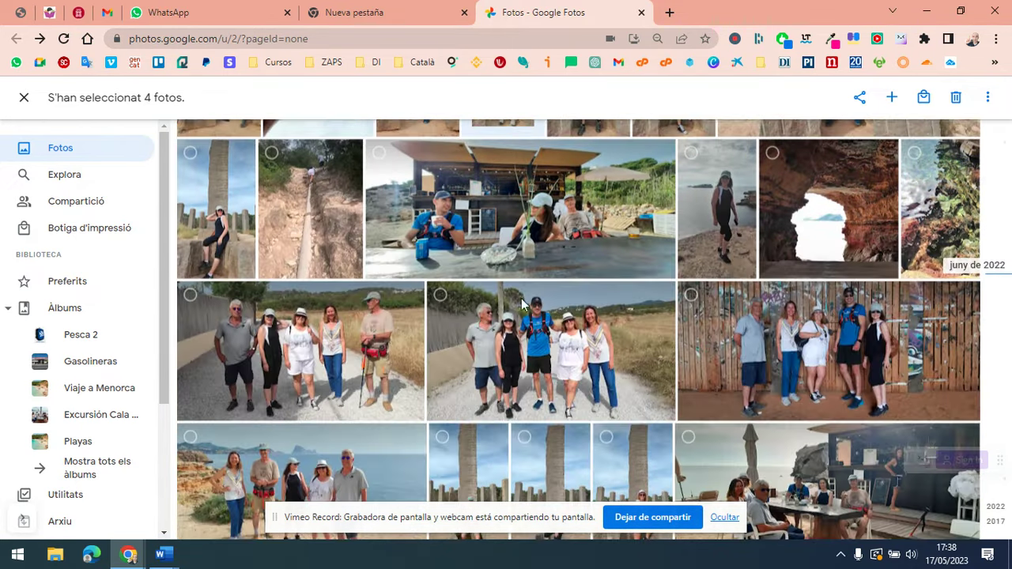
{"action": "left_click", "coordinate": [379, 153]}
{"action": "left_click", "coordinate": [439, 296]}
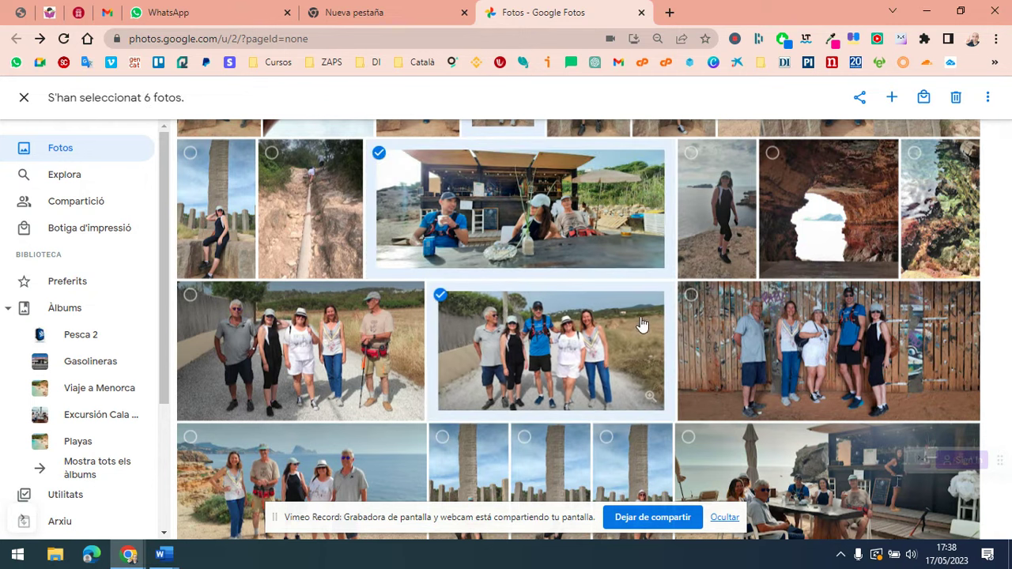
{"action": "left_click", "coordinate": [690, 296]}
{"action": "scroll", "coordinate": [718, 290], "scroll_direction": "up", "scroll_amount": 2}
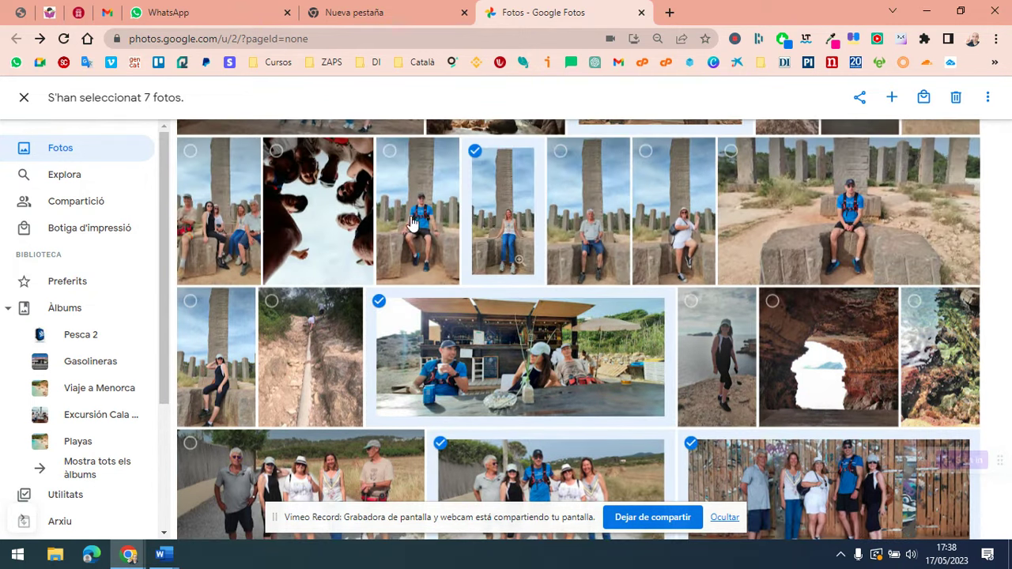
{"action": "scroll", "coordinate": [465, 172], "scroll_direction": "up", "scroll_amount": 3}
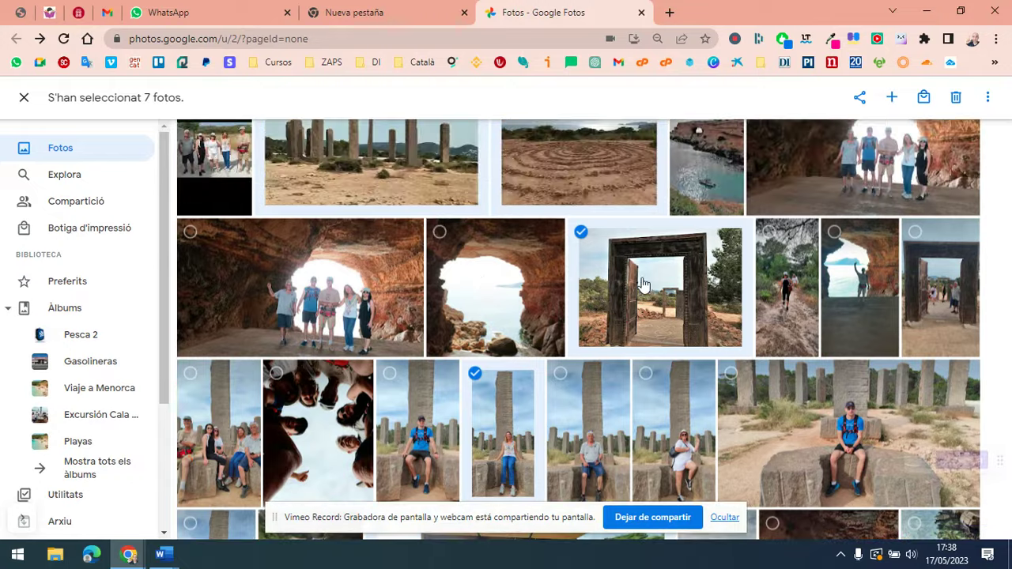
- Download the selected photos as a compressed folder named "Excursión Informática 2" on the KINGSTON (D:) drive
{"action": "left_click", "coordinate": [989, 98]}
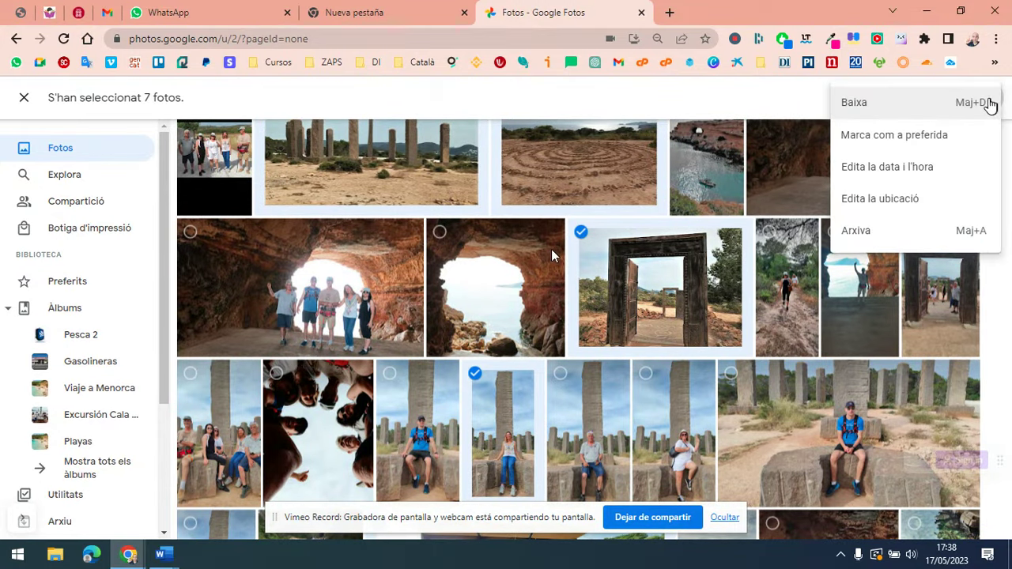
{"action": "left_click", "coordinate": [864, 105]}
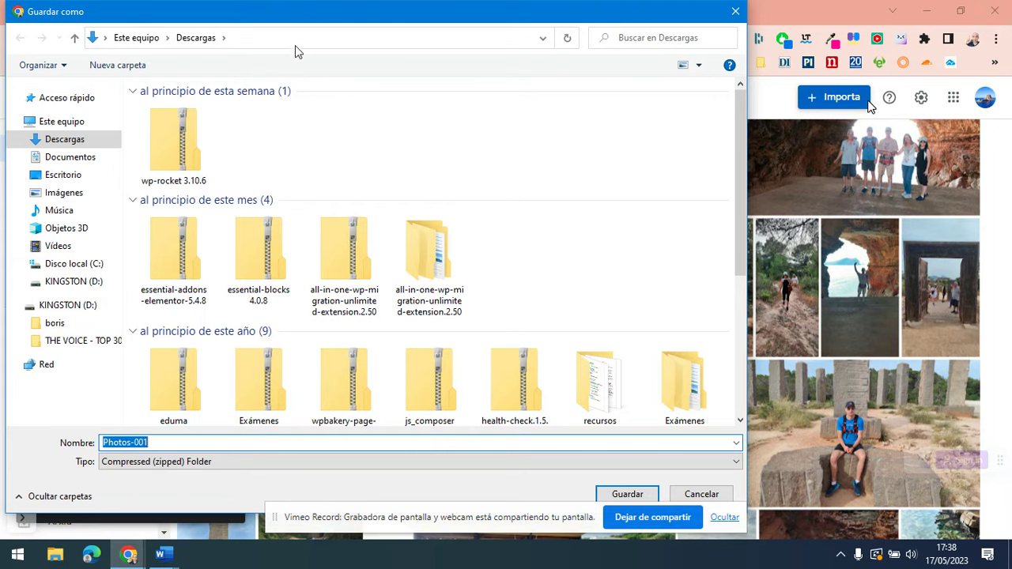
{"action": "left_click_drag", "start_coordinate": [278, 15], "coordinate": [315, 22]}
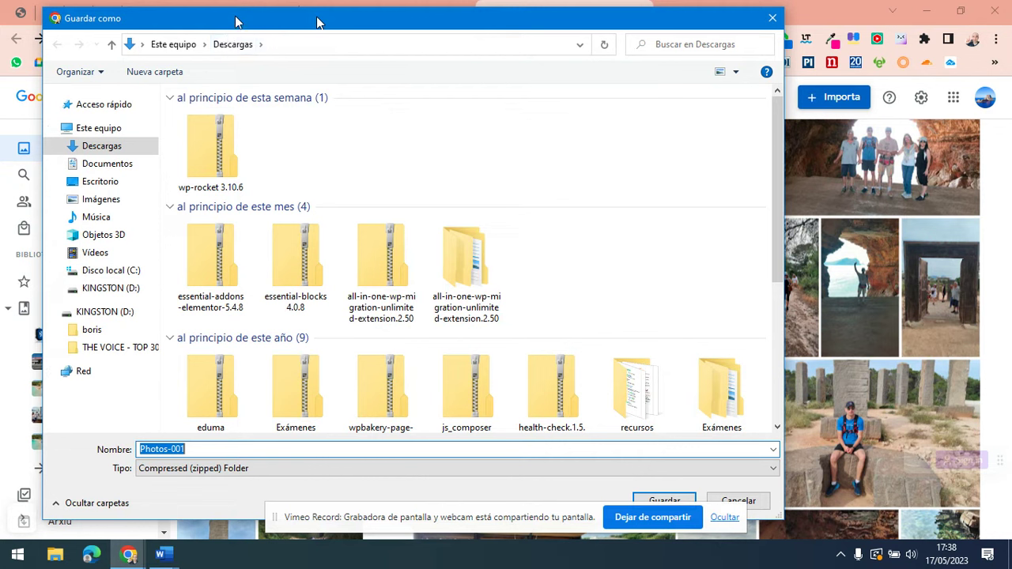
{"action": "left_click", "coordinate": [109, 315]}
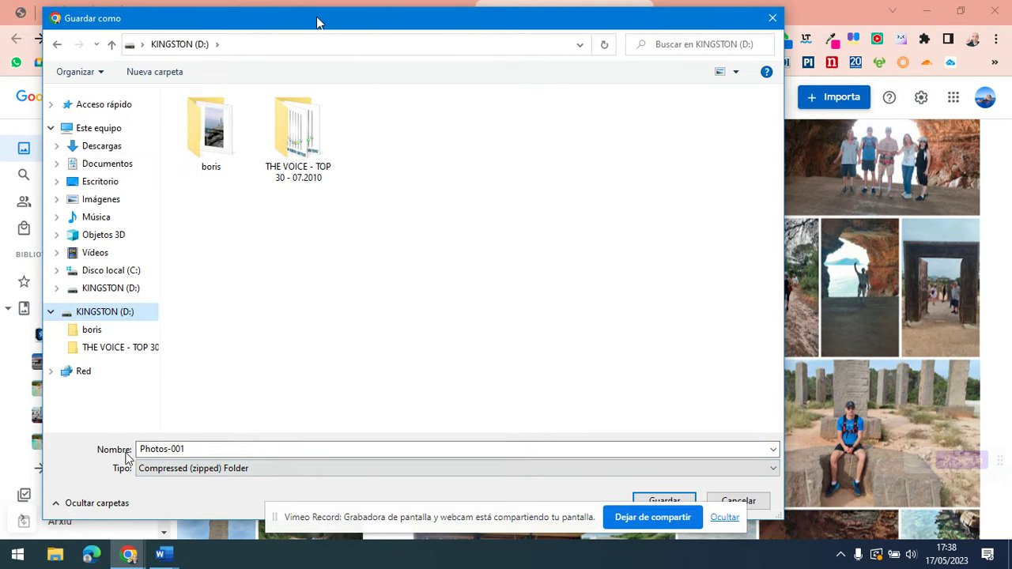
{"action": "double_click", "coordinate": [193, 450]}
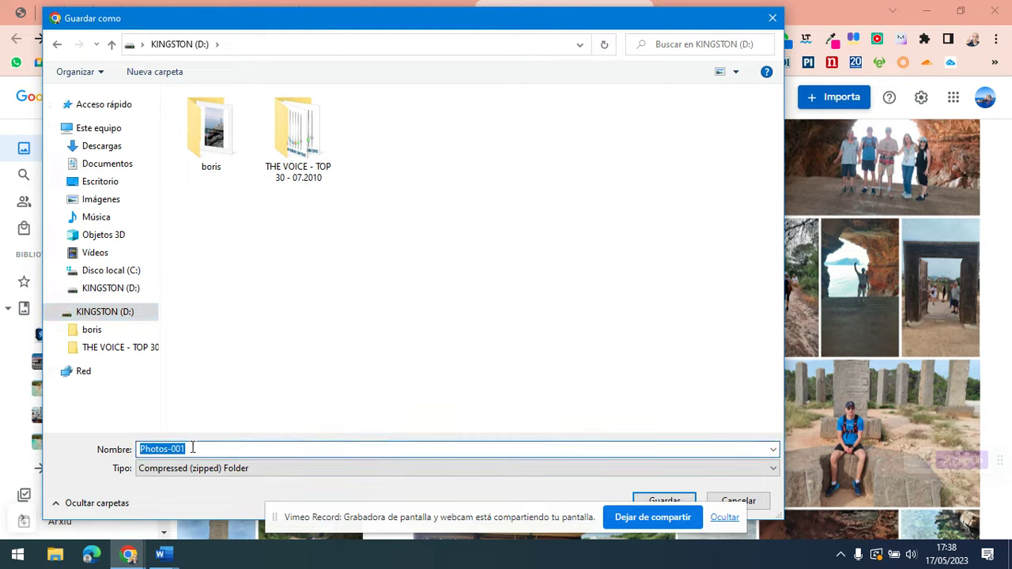
{"action": "type", "text": "Excursión Informática 2"}
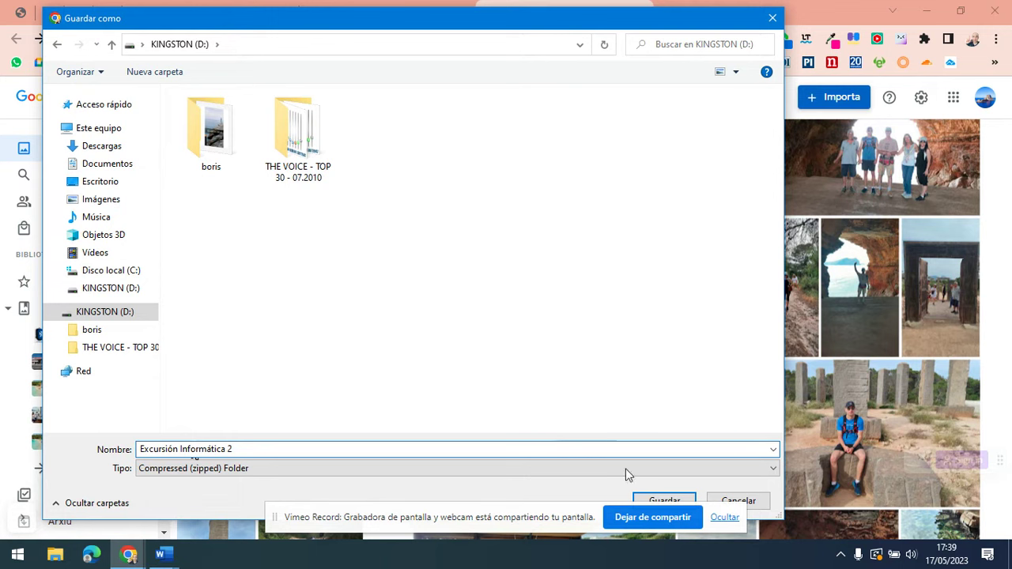
{"action": "left_click", "coordinate": [724, 518]}
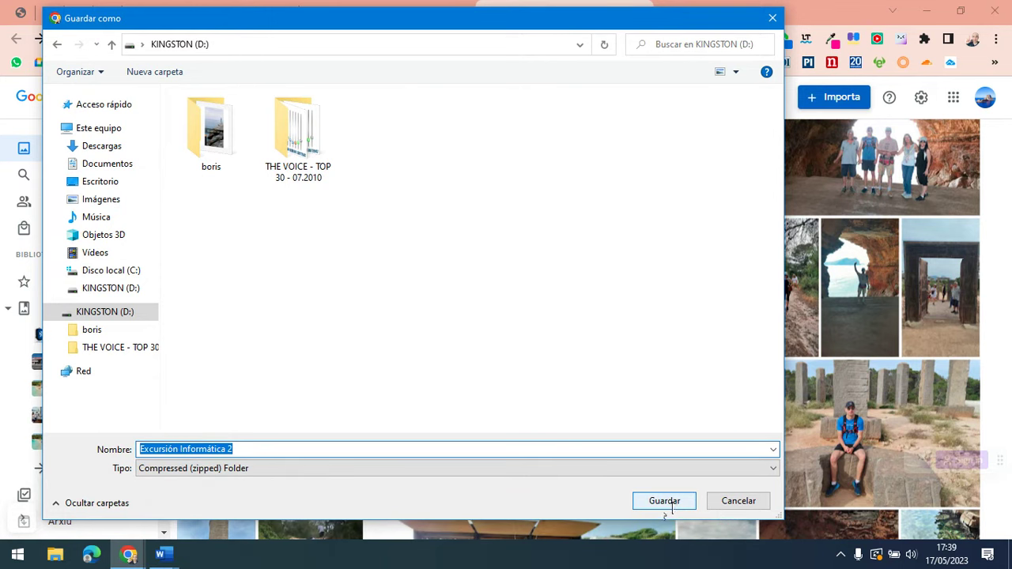
{"action": "left_click", "coordinate": [668, 507]}
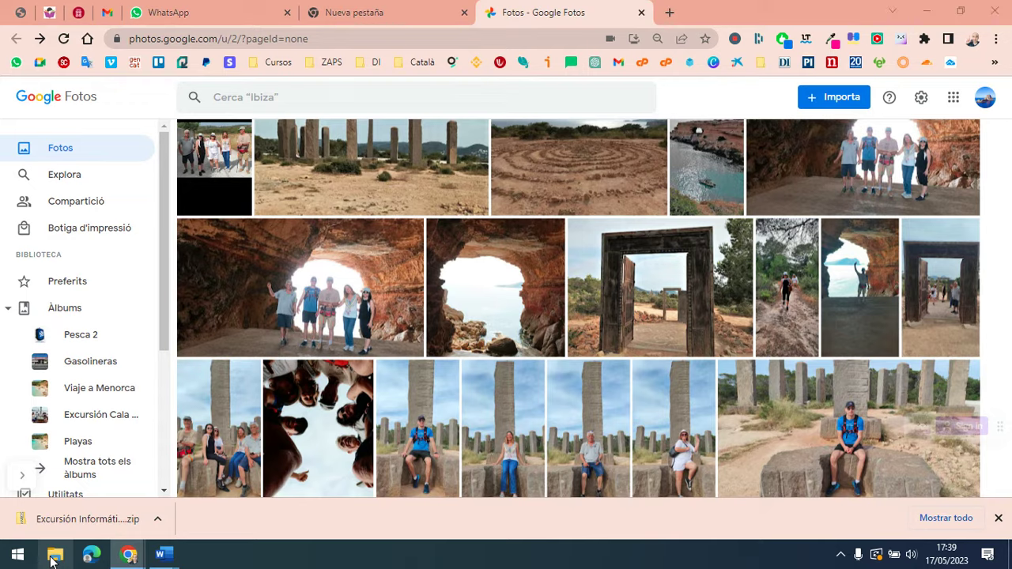
- Check in File Explorer that the Excursión Informática 2 archive is on the KINGSTON (D:) drive, and close the window
{"action": "left_click", "coordinate": [53, 557]}
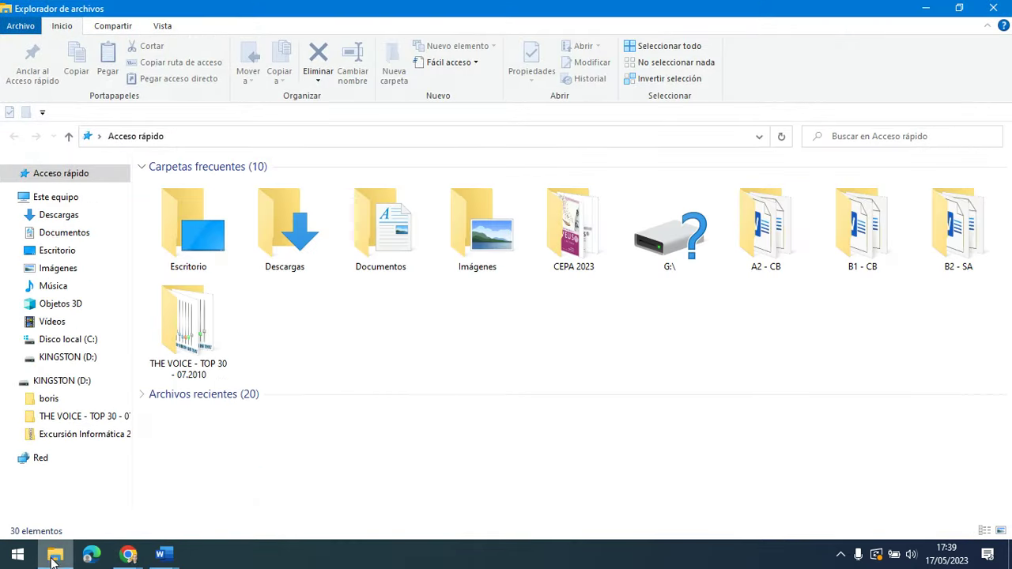
{"action": "left_click", "coordinate": [67, 384]}
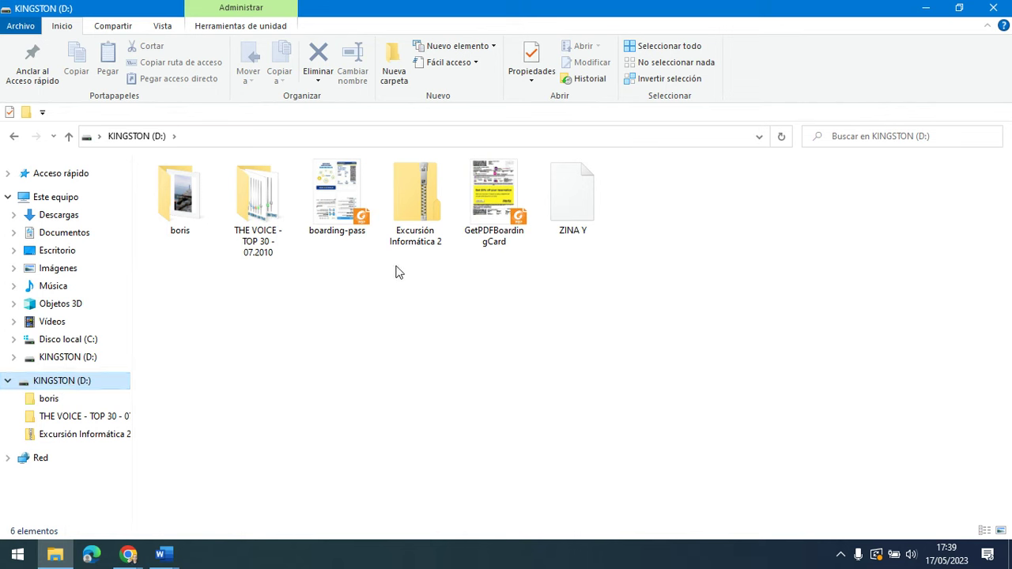
{"action": "mouse_move", "coordinate": [437, 208]}
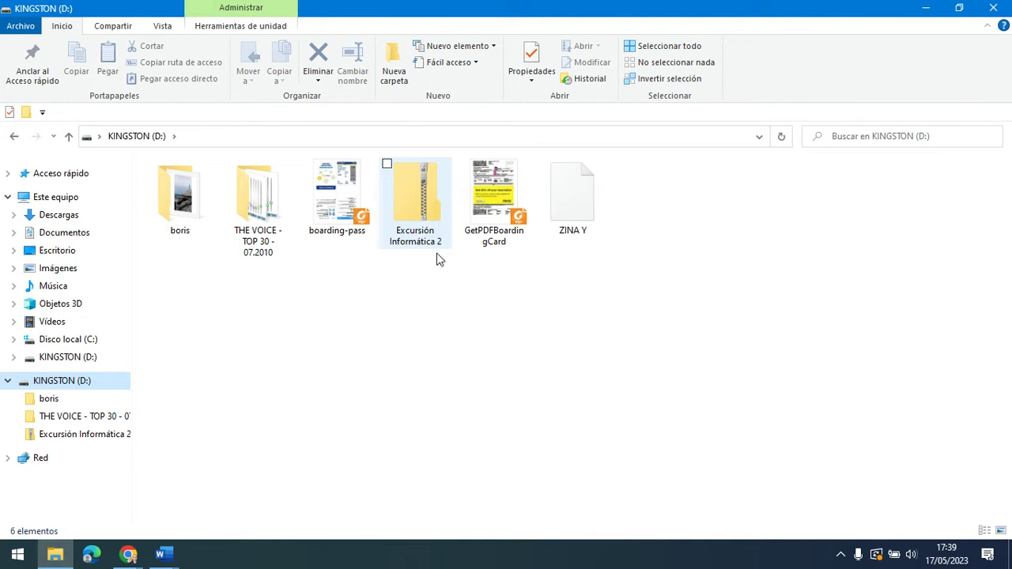
{"action": "left_click_drag", "start_coordinate": [642, 164], "coordinate": [746, 237]}
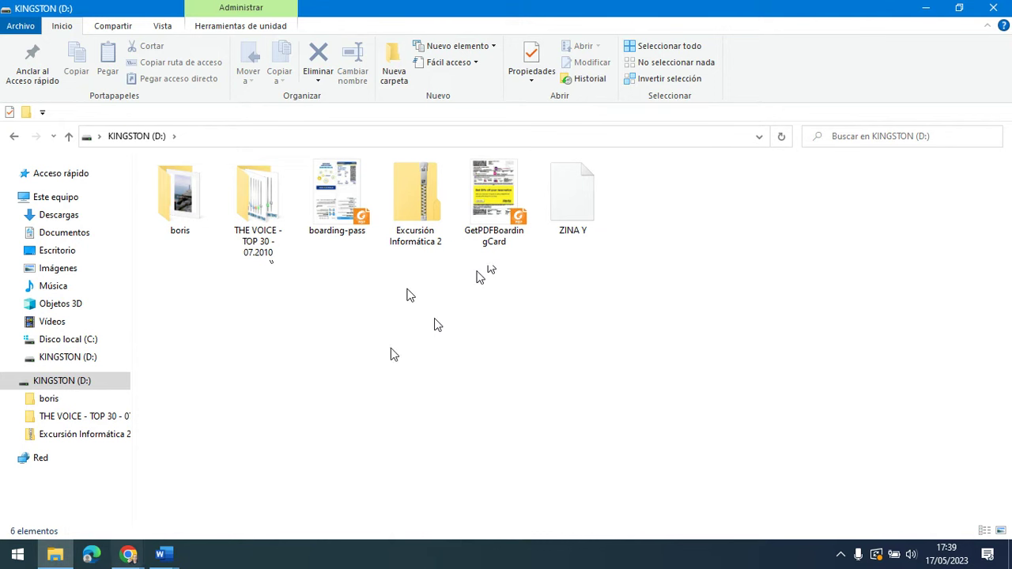
{"action": "left_click", "coordinate": [995, 8]}
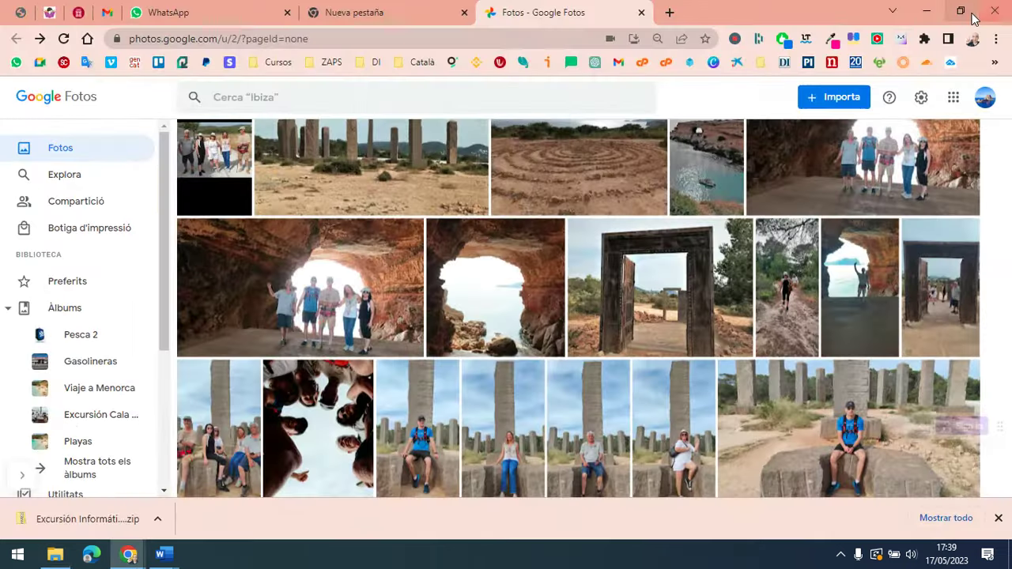
- Search the web for "winrar" in a new browser tab and open the Descargar WinRAR page of winrar.es
{"action": "left_click", "coordinate": [671, 13]}
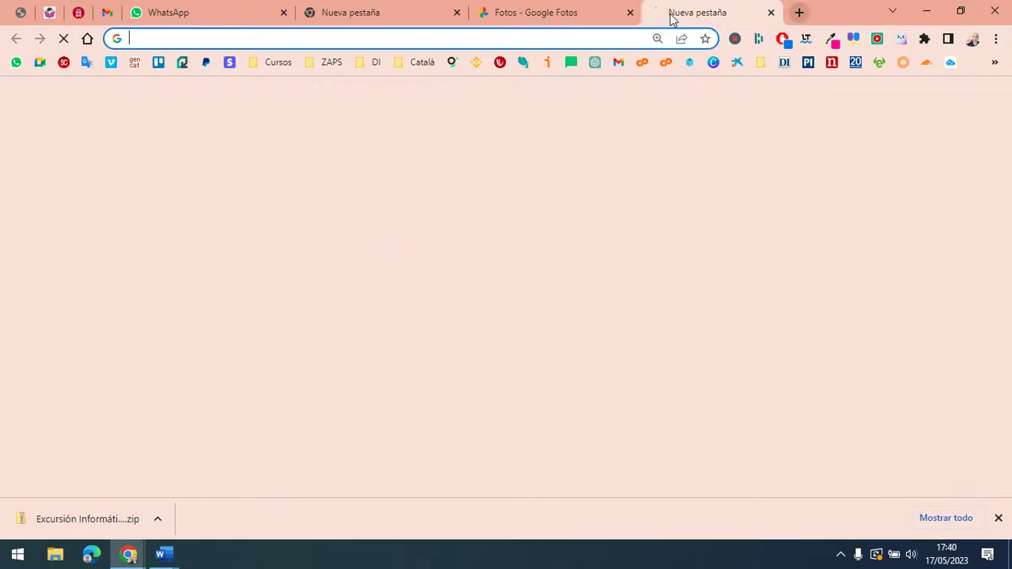
{"action": "type", "text": "winrar"}
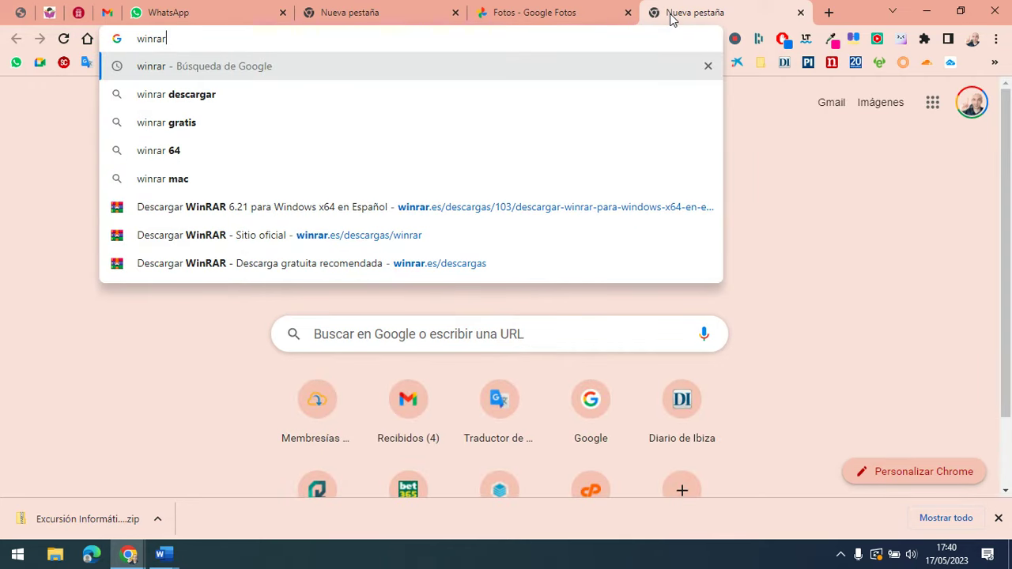
{"action": "key", "text": "Return"}
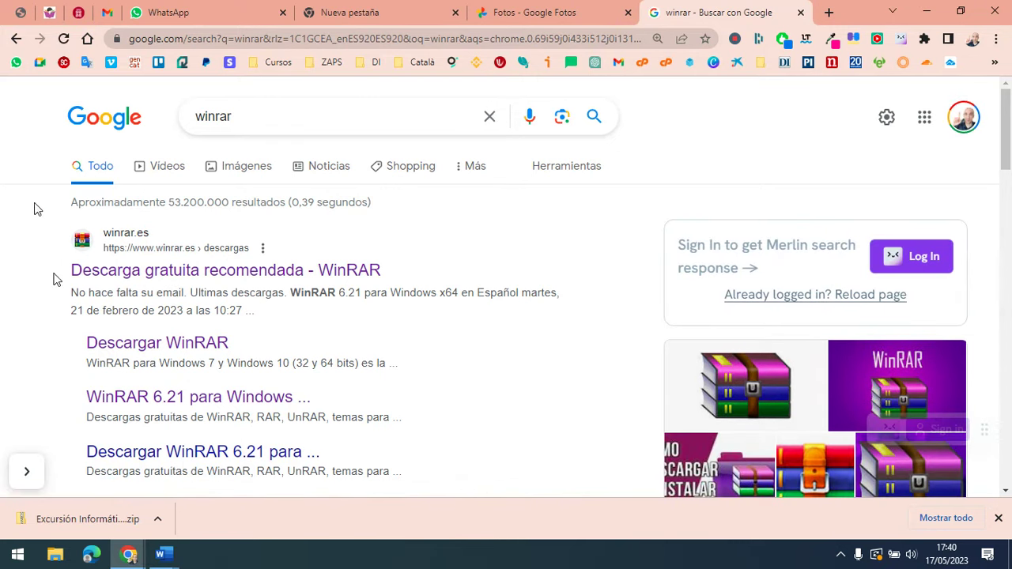
{"action": "scroll", "coordinate": [170, 276], "scroll_direction": "down", "scroll_amount": 4}
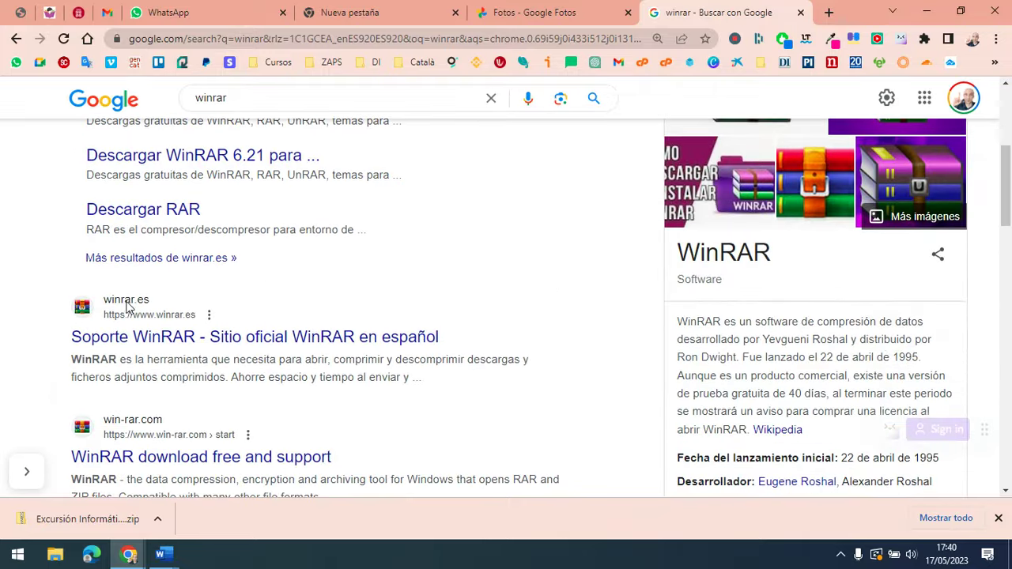
{"action": "scroll", "coordinate": [129, 309], "scroll_direction": "up", "scroll_amount": 4}
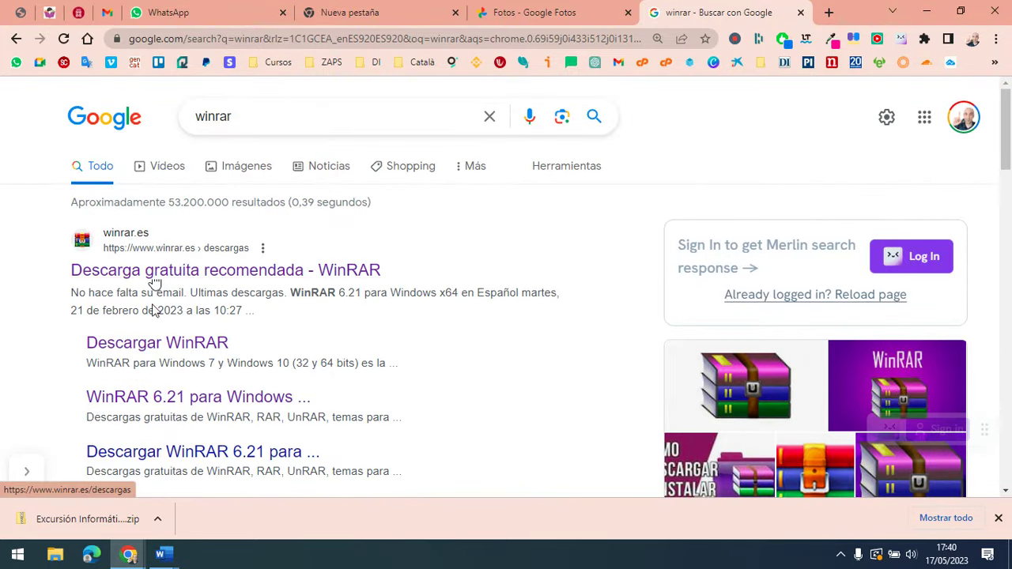
{"action": "left_click", "coordinate": [158, 346]}
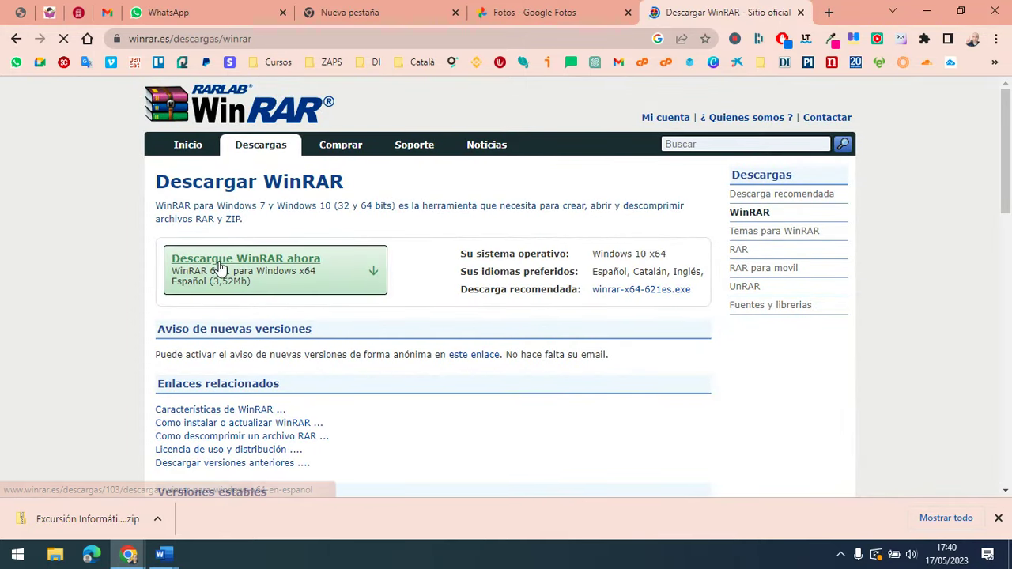
- Download the WinRAR 6.21 Windows x64 Spanish installer, winrar-x64-621es, and save it in the Descargas folder
{"action": "triple_click", "coordinate": [332, 268]}
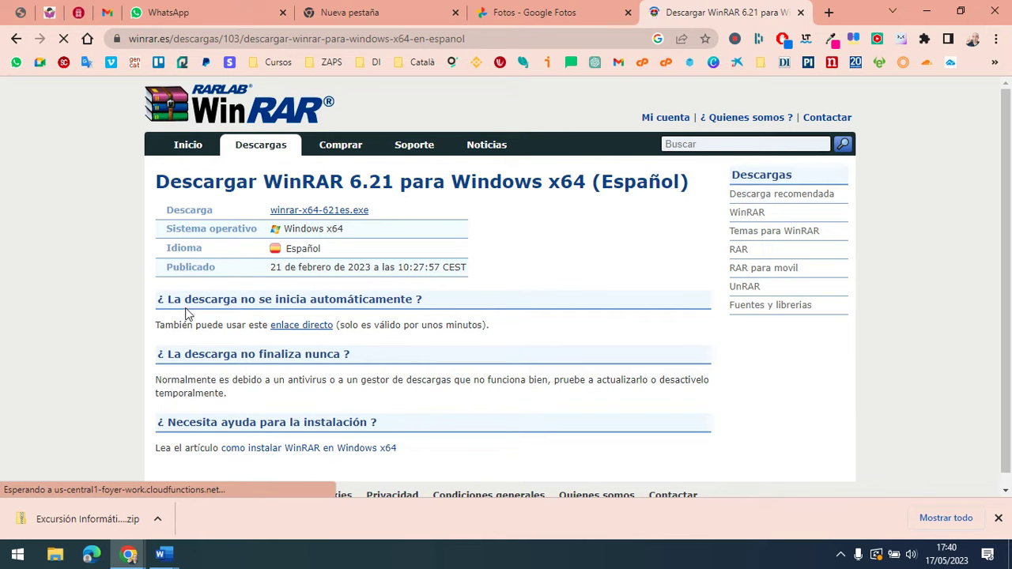
{"action": "left_click", "coordinate": [327, 208]}
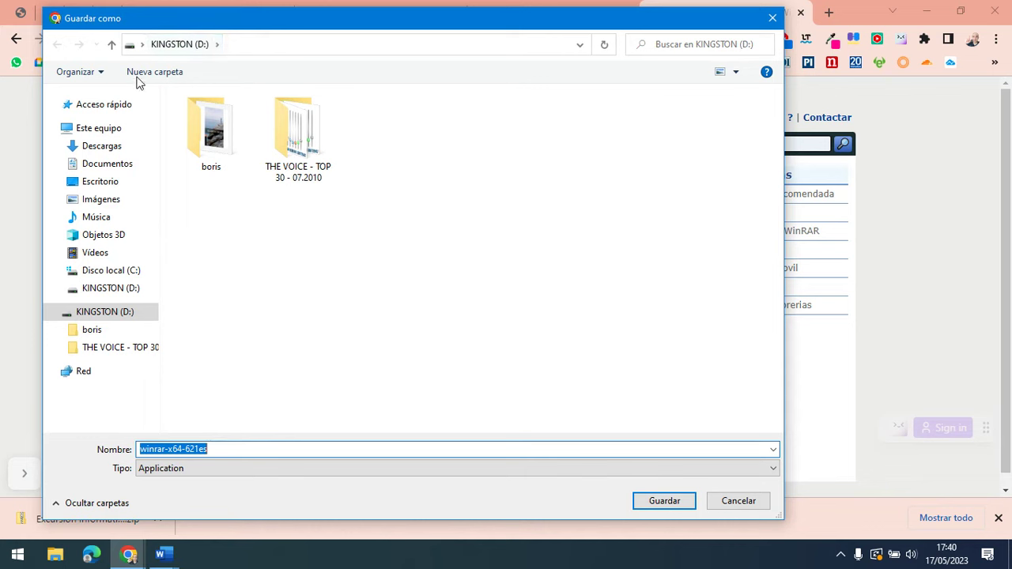
{"action": "left_click", "coordinate": [113, 152]}
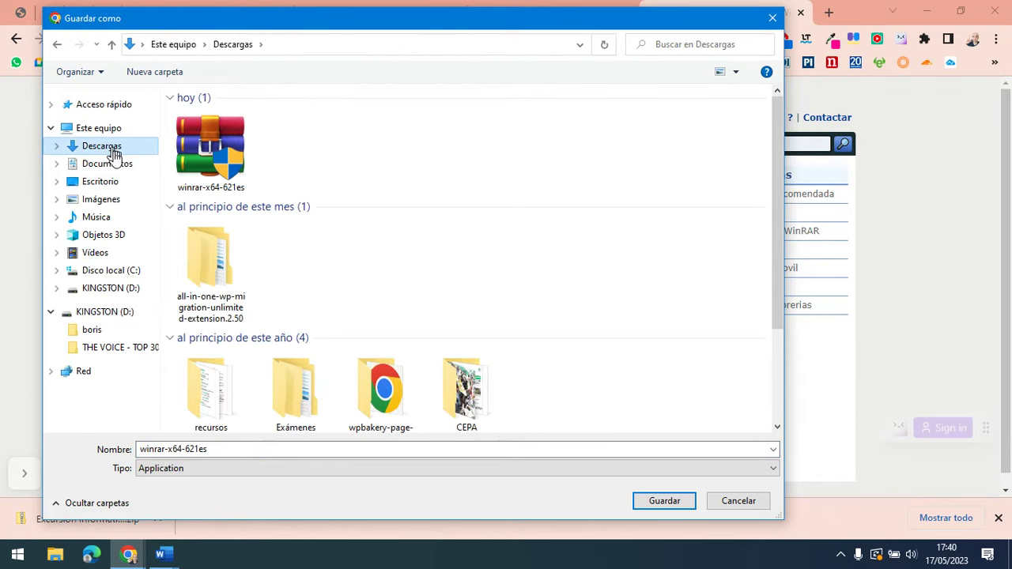
{"action": "left_click", "coordinate": [662, 503]}
{"action": "left_click", "coordinate": [551, 290]}
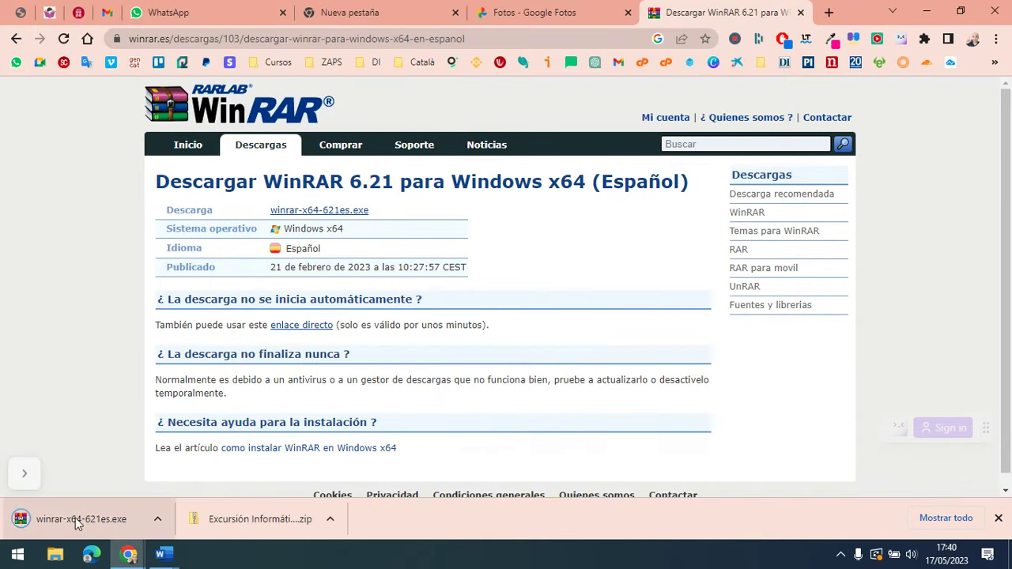
- Install WinRAR 6.21 in C:\Program Files\WinRAR with the default file associations, and close the WinRAR shortcuts folder
{"action": "left_click", "coordinate": [81, 526]}
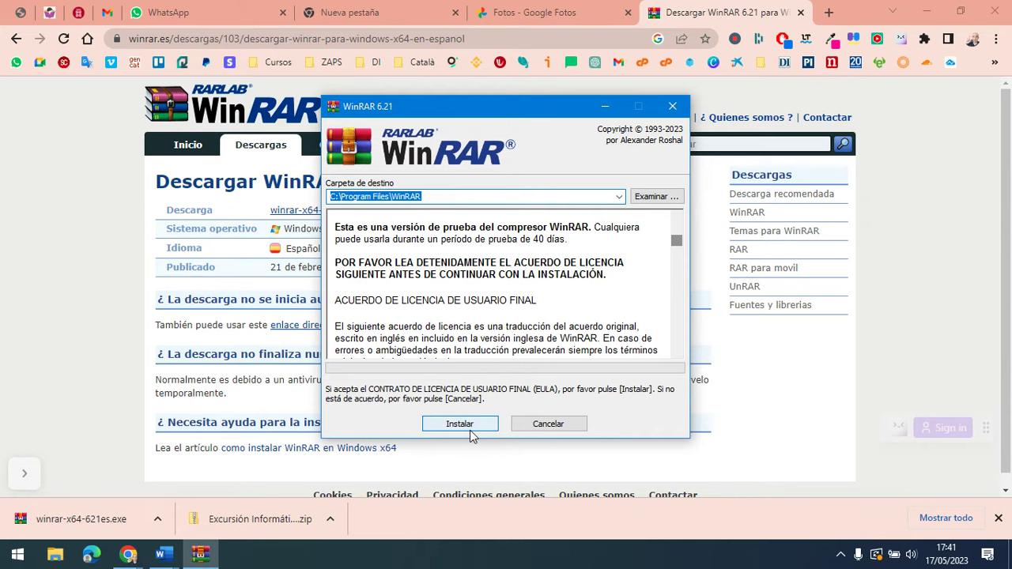
{"action": "left_click", "coordinate": [464, 427]}
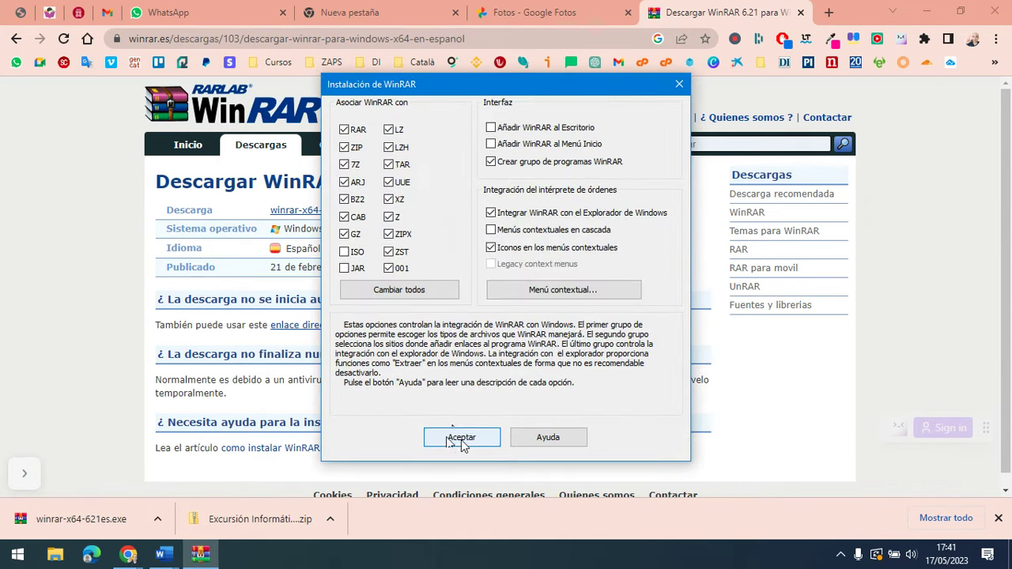
{"action": "left_click", "coordinate": [461, 439]}
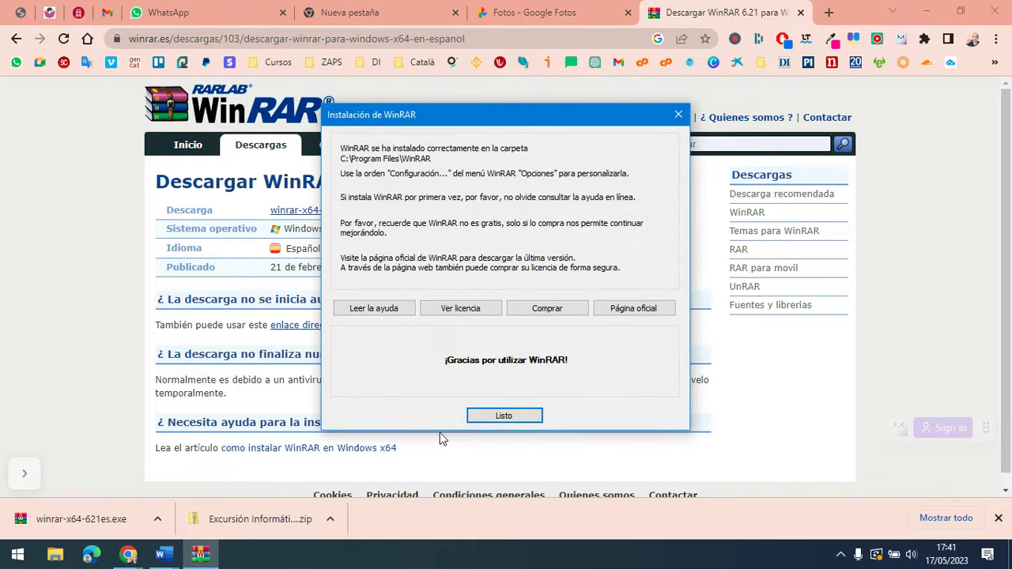
{"action": "left_click", "coordinate": [514, 415]}
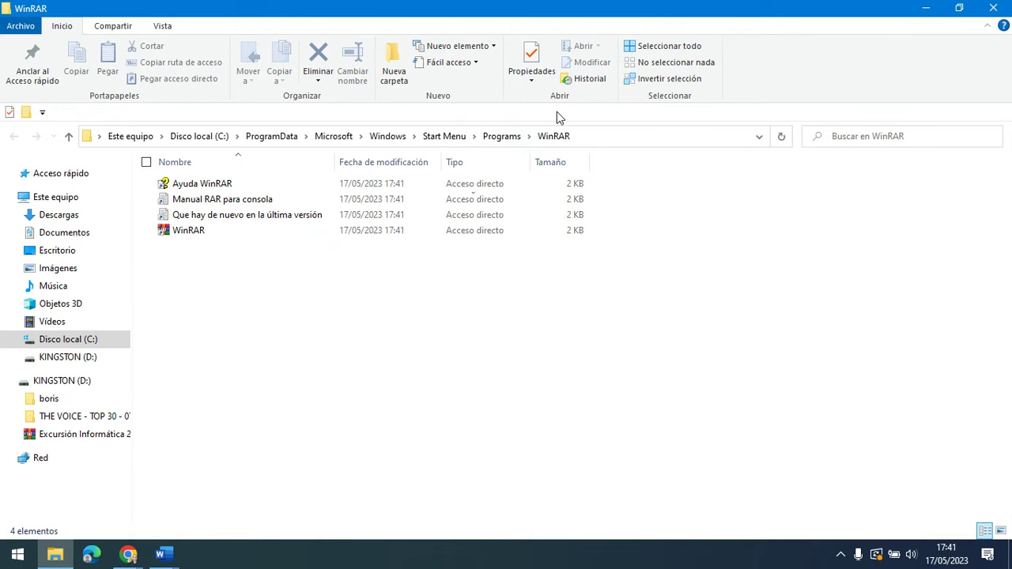
{"action": "left_click", "coordinate": [995, 7]}
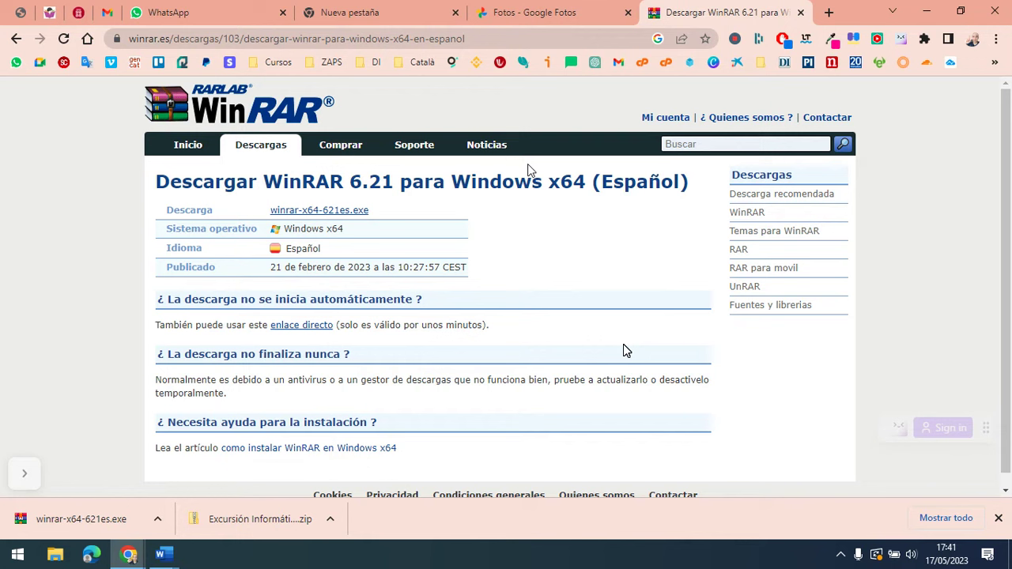
- Extract the Excursión Informática 2 archive on KINGSTON (D:) into its own folder named "Excursión Informática 2"
{"action": "left_click", "coordinate": [55, 557]}
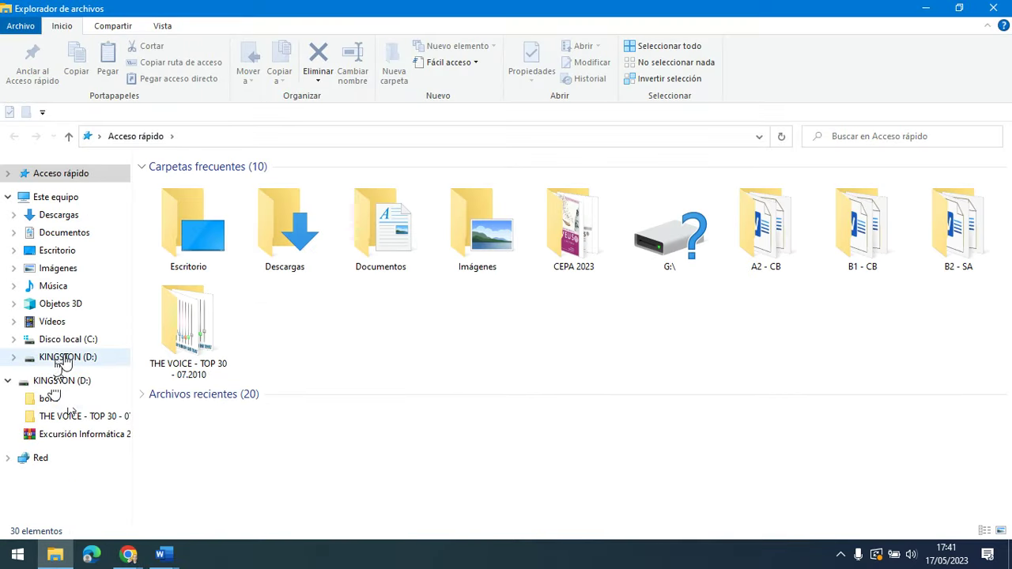
{"action": "left_click", "coordinate": [65, 358]}
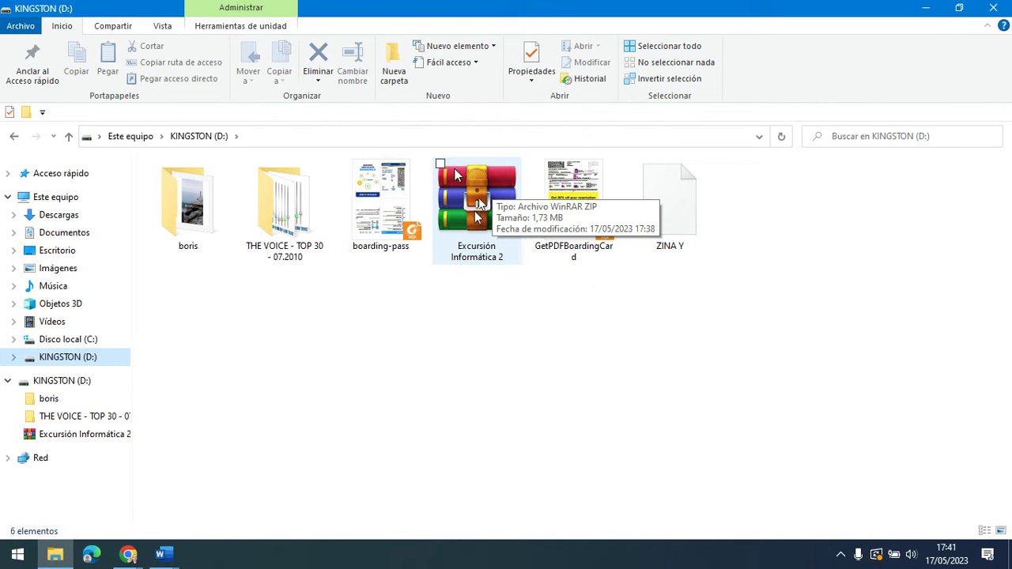
{"action": "double_click", "coordinate": [485, 239]}
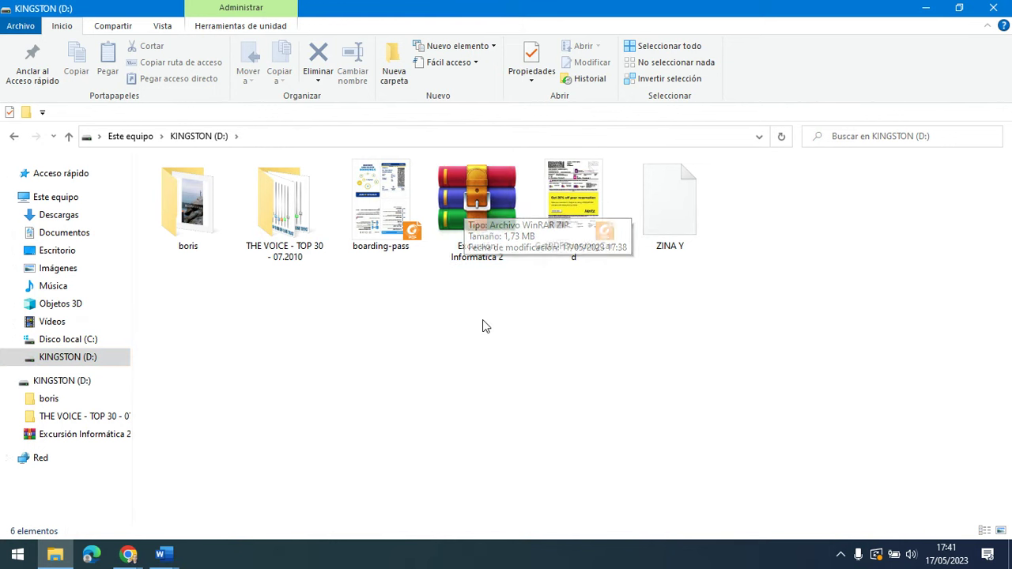
{"action": "right_click", "coordinate": [481, 192]}
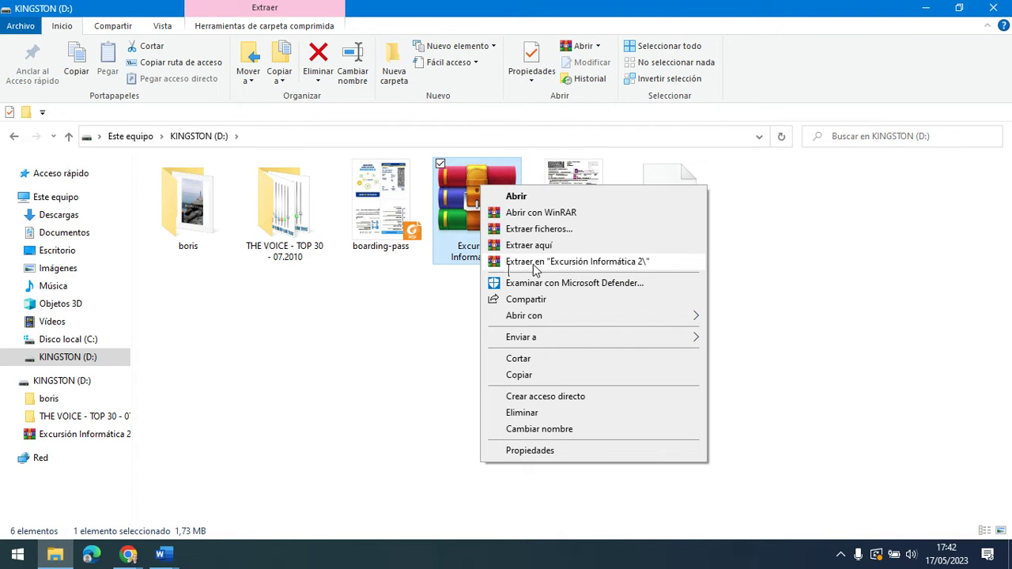
{"action": "left_click", "coordinate": [568, 262]}
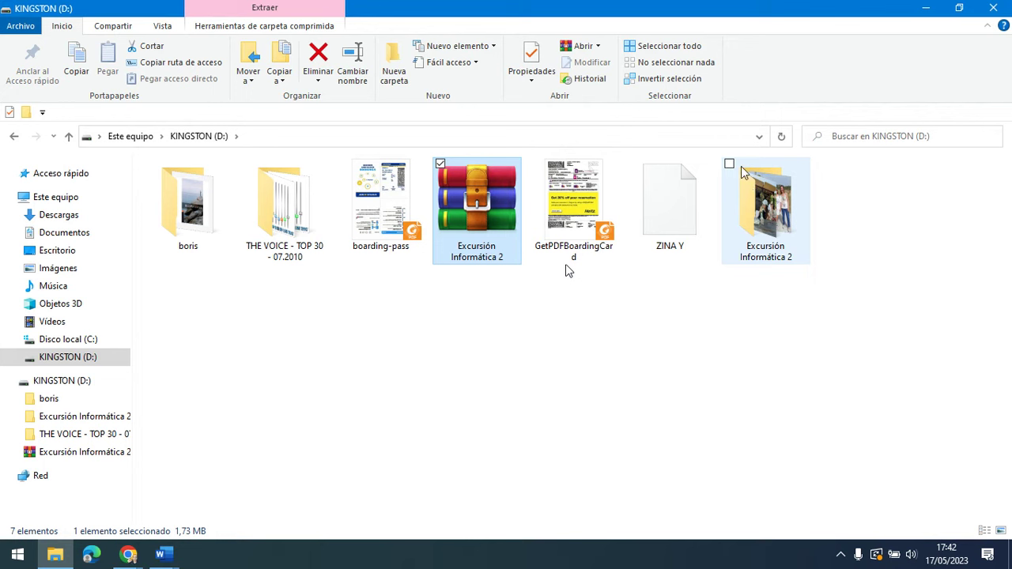
{"action": "left_click", "coordinate": [568, 270]}
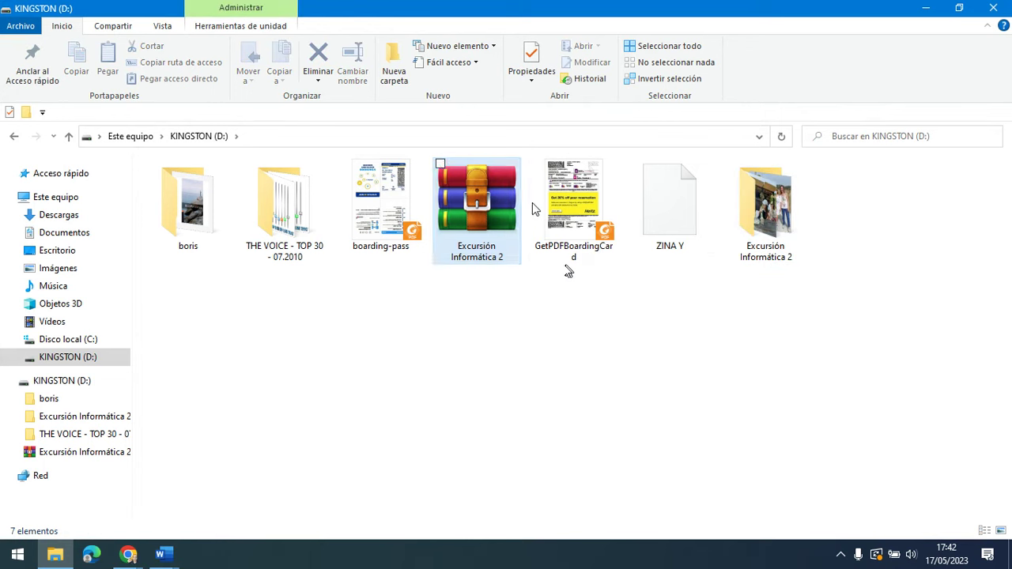
- Open the extracted Excursión Informática 2 folder and display its photos as very large icons
{"action": "double_click", "coordinate": [765, 199]}
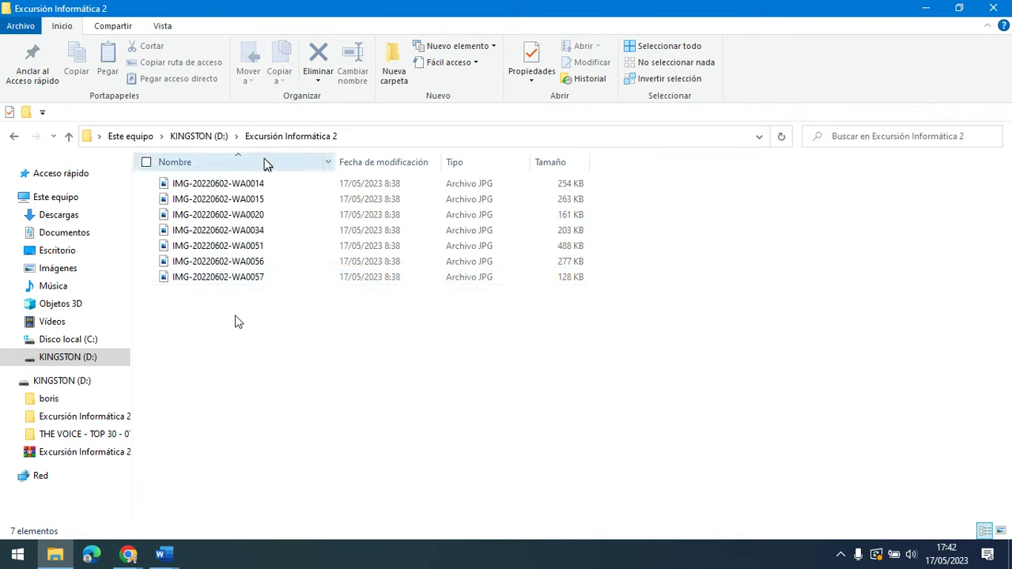
{"action": "left_click", "coordinate": [162, 27]}
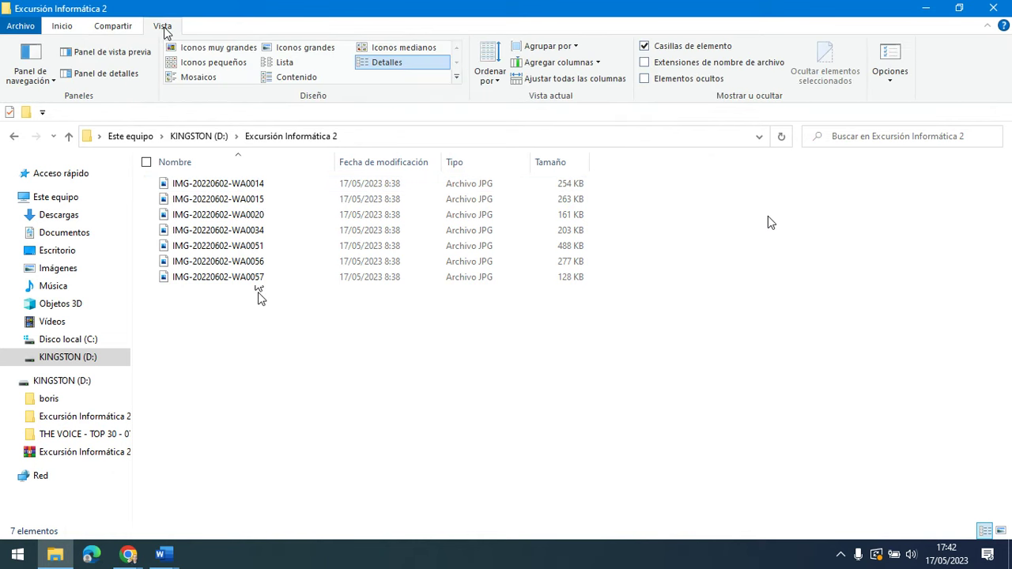
{"action": "left_click", "coordinate": [281, 49]}
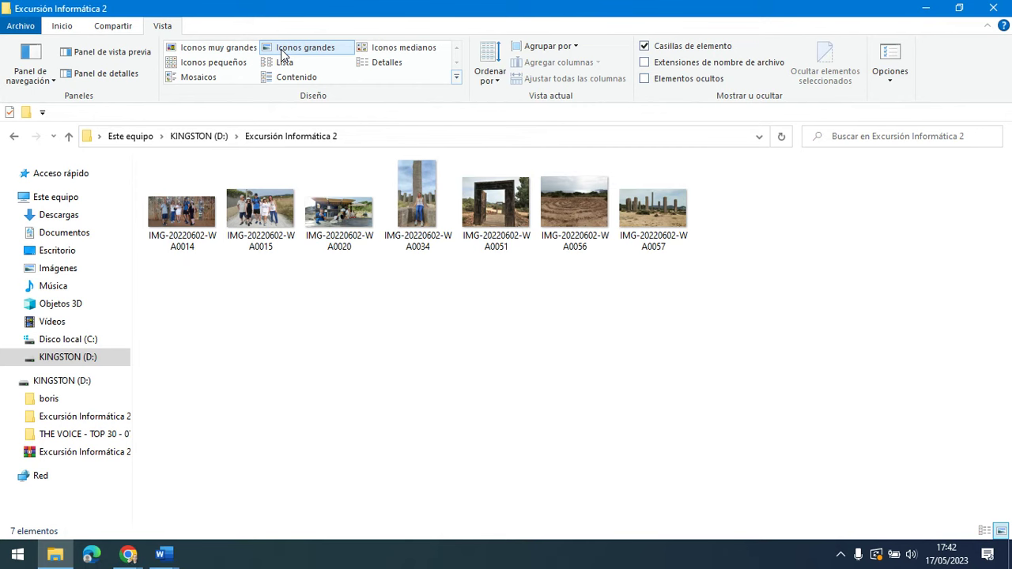
{"action": "left_click", "coordinate": [236, 48]}
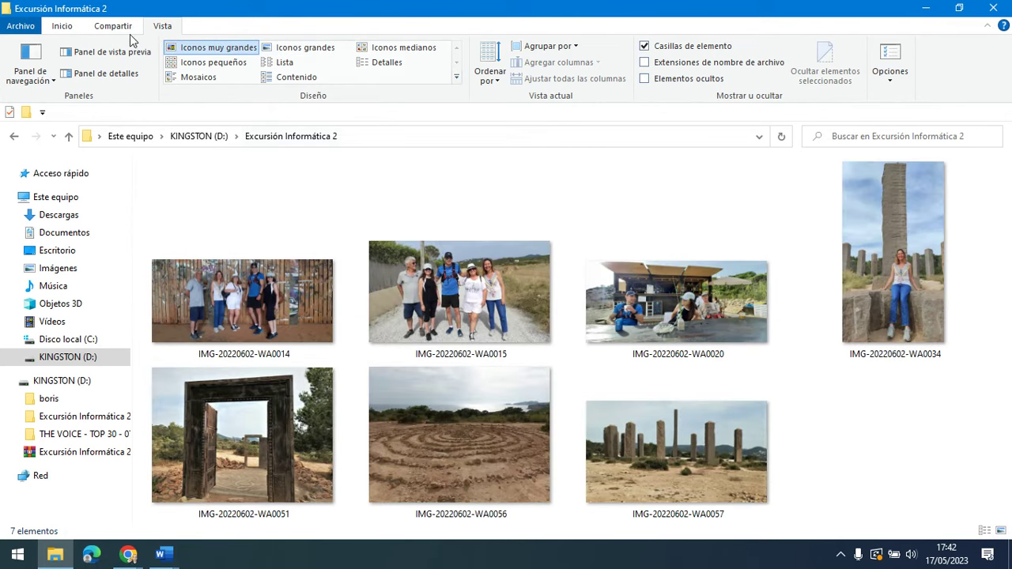
{"action": "left_click", "coordinate": [76, 25]}
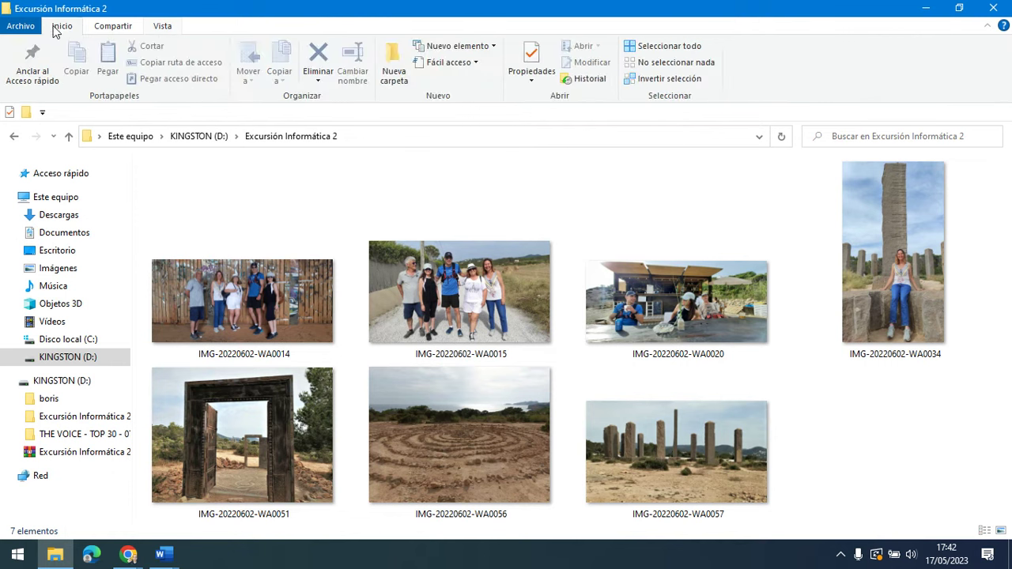
{"action": "left_click", "coordinate": [163, 26]}
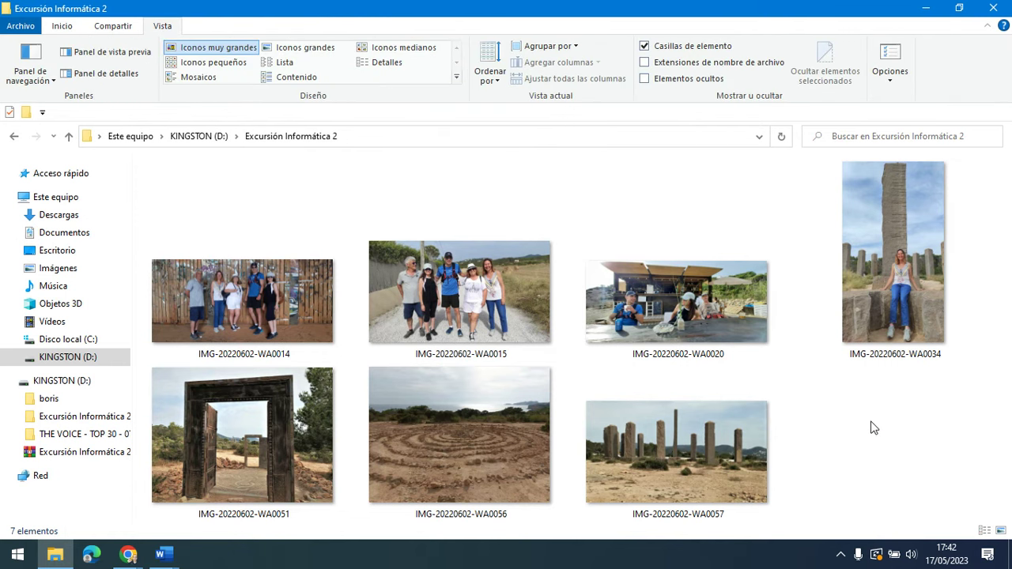
- Resize the photo thumbnails in the Excursión Informática 2 folder smaller and larger, ending with a large size in two rows
{"action": "scroll", "coordinate": [874, 428], "scroll_direction": "down", "scroll_amount": 4, "text": "ctrl"}
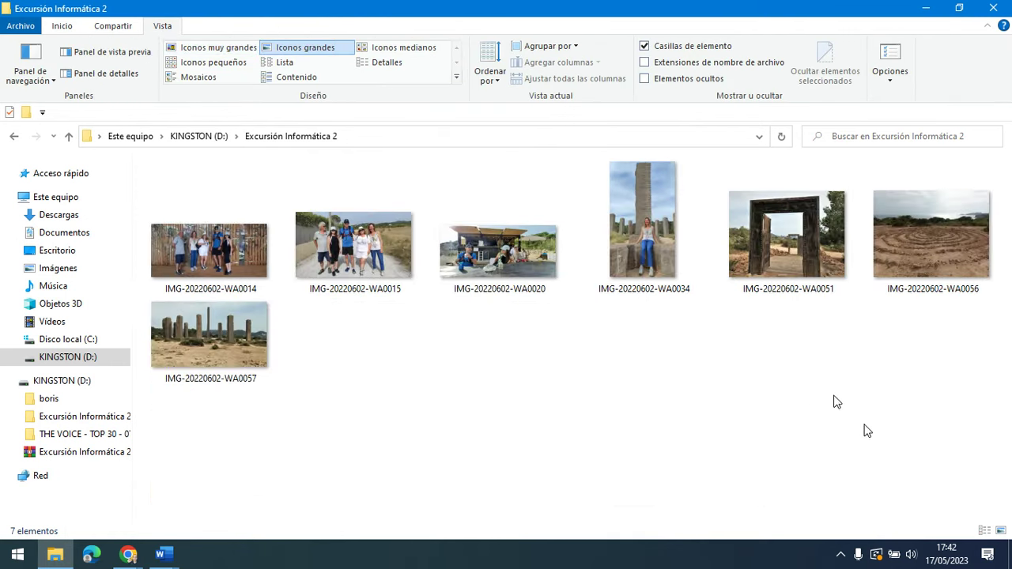
{"action": "scroll", "coordinate": [740, 386], "scroll_direction": "up", "scroll_amount": 1, "text": "ctrl"}
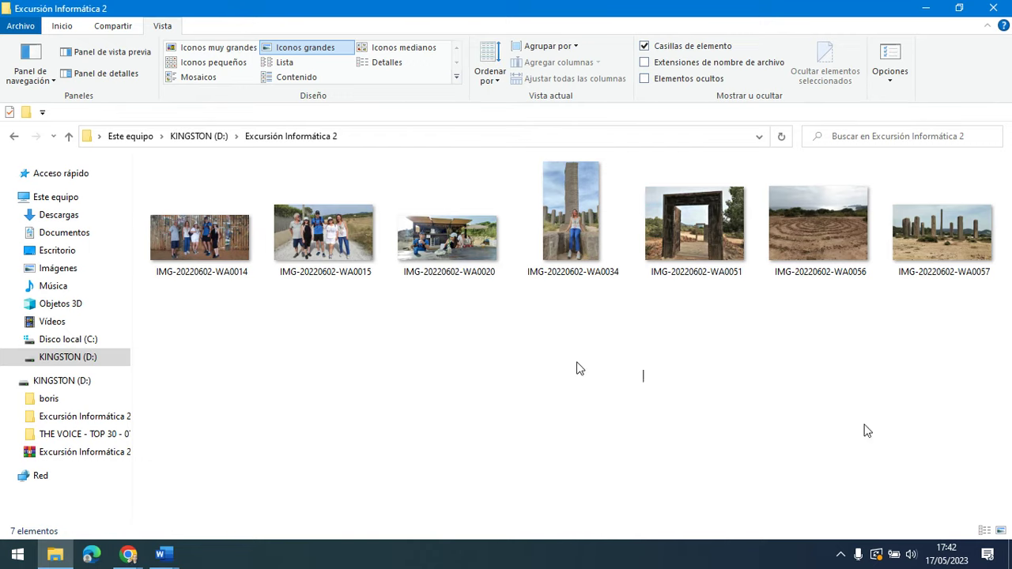
{"action": "scroll", "coordinate": [578, 368], "scroll_direction": "down", "scroll_amount": 1, "text": "ctrl"}
{"action": "scroll", "coordinate": [569, 369], "scroll_direction": "up", "scroll_amount": 2, "text": "ctrl"}
{"action": "scroll", "coordinate": [569, 371], "scroll_direction": "down", "scroll_amount": 1, "text": "ctrl"}
{"action": "scroll", "coordinate": [567, 366], "scroll_direction": "up", "scroll_amount": 1, "text": "ctrl"}
{"action": "scroll", "coordinate": [566, 366], "scroll_direction": "down", "scroll_amount": 1, "text": "ctrl"}
{"action": "scroll", "coordinate": [565, 367], "scroll_direction": "up", "scroll_amount": 1, "text": "ctrl"}
{"action": "scroll", "coordinate": [565, 367], "scroll_direction": "down", "scroll_amount": 2, "text": "ctrl"}
{"action": "scroll", "coordinate": [565, 366], "scroll_direction": "up", "scroll_amount": 2, "text": "ctrl"}
{"action": "scroll", "coordinate": [566, 366], "scroll_direction": "up", "scroll_amount": 1, "text": "ctrl"}
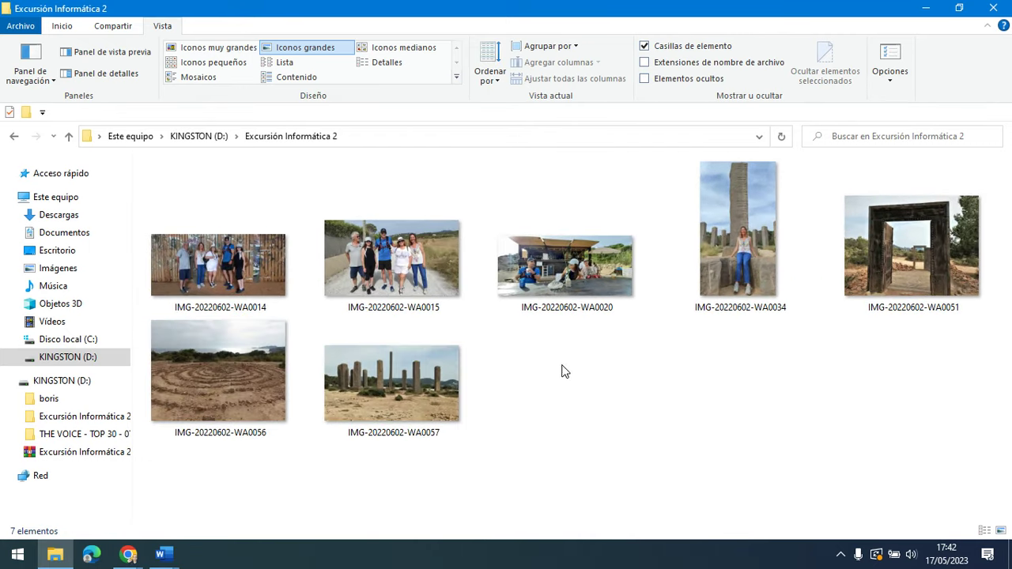
{"action": "scroll", "coordinate": [548, 385], "scroll_direction": "down", "scroll_amount": 1, "text": "ctrl"}
{"action": "scroll", "coordinate": [549, 385], "scroll_direction": "up", "scroll_amount": 1, "text": "ctrl"}
{"action": "scroll", "coordinate": [551, 385], "scroll_direction": "up", "scroll_amount": 2, "text": "ctrl"}
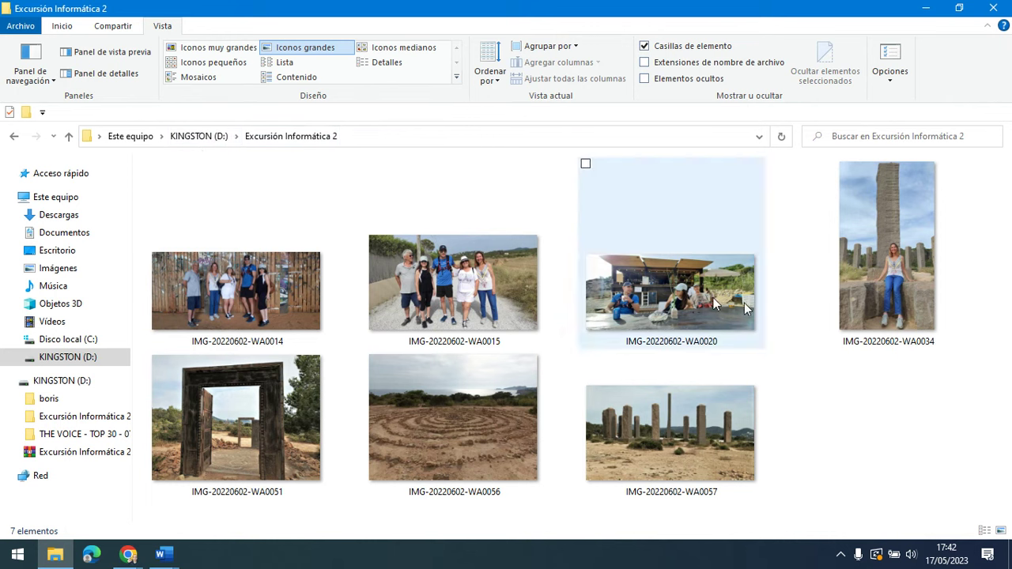
- Return to KINGSTON (D:) and permanently delete the Excursión Informática 2 ZIP archive, keeping the extracted folder
{"action": "left_click", "coordinate": [198, 136]}
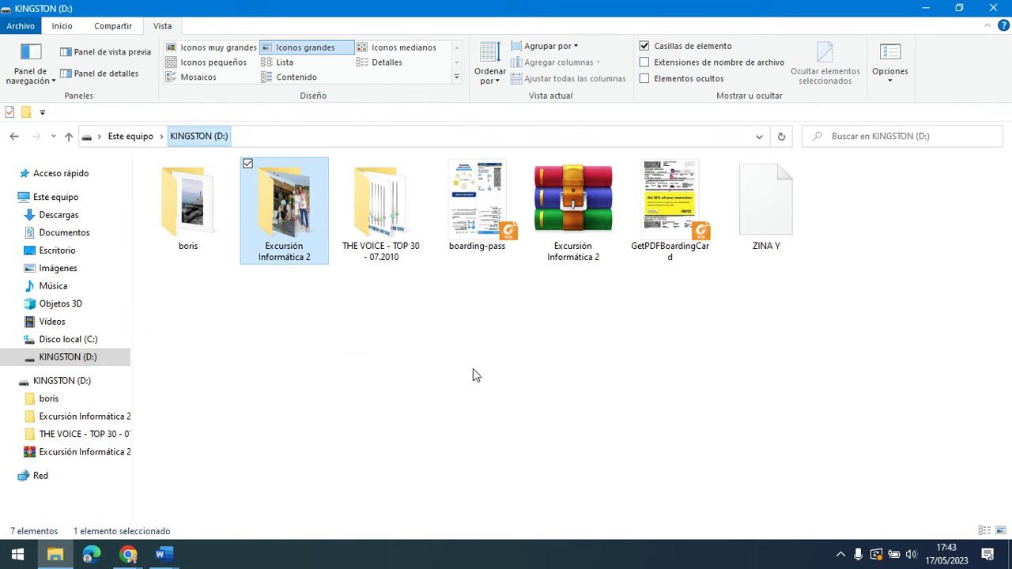
{"action": "left_click", "coordinate": [321, 339]}
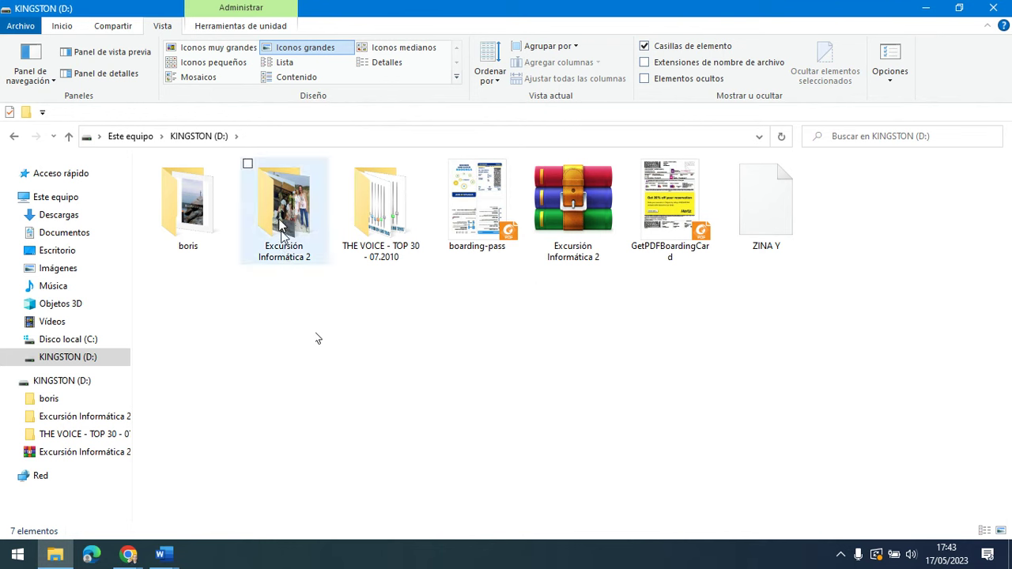
{"action": "left_click", "coordinate": [285, 261]}
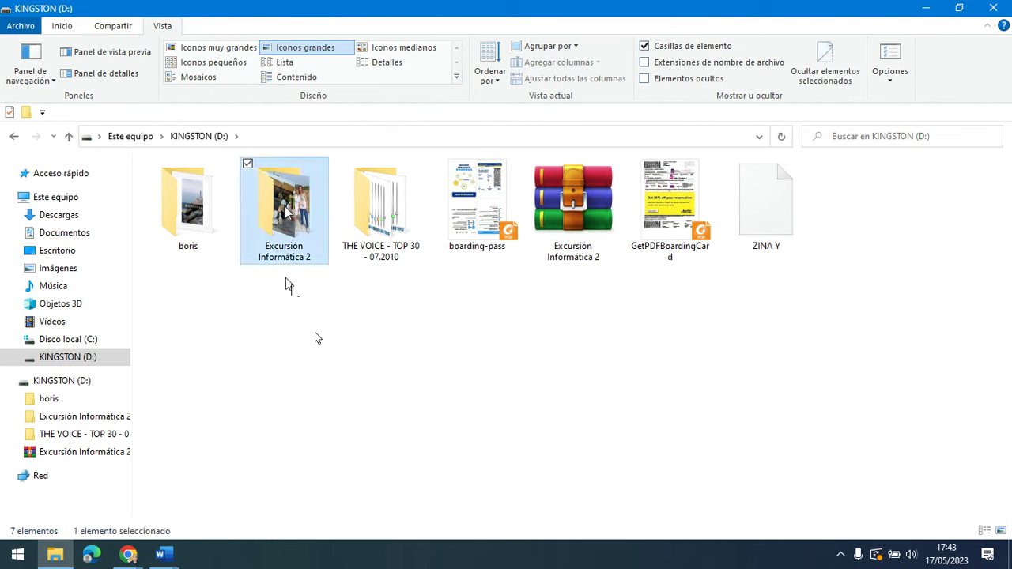
{"action": "left_click", "coordinate": [293, 230]}
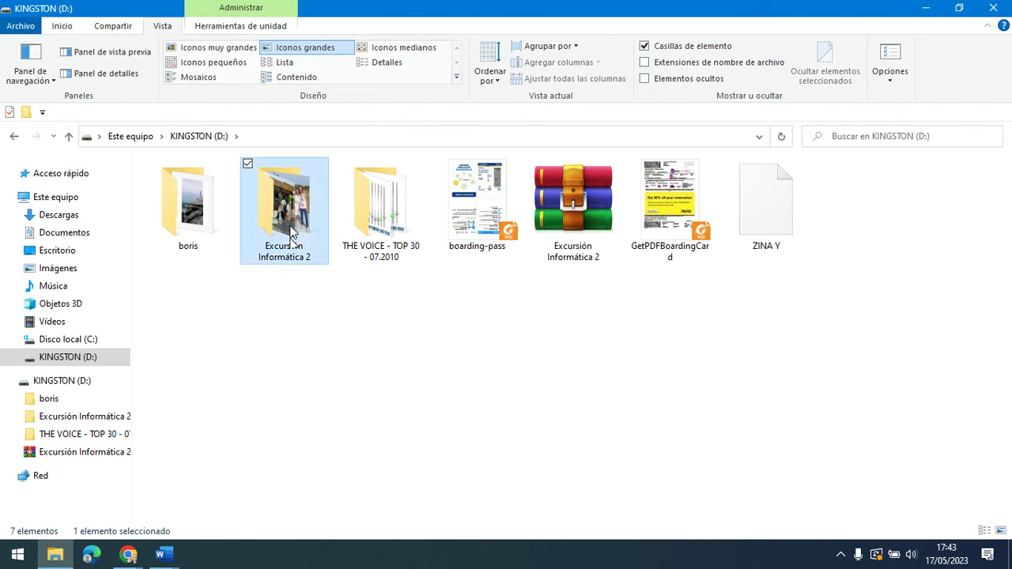
{"action": "left_click", "coordinate": [414, 335]}
{"action": "left_click", "coordinate": [542, 176]}
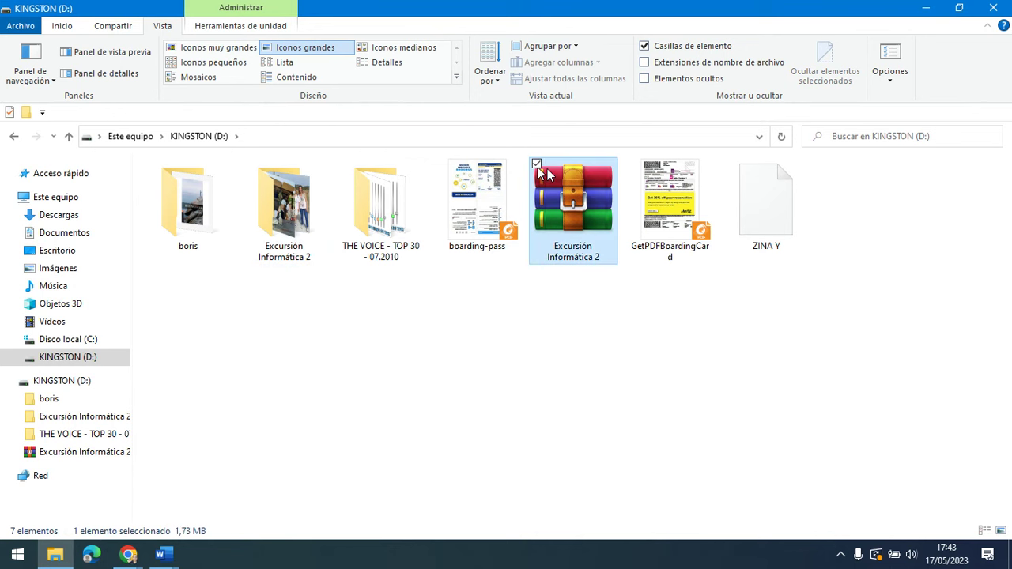
{"action": "left_click", "coordinate": [71, 26]}
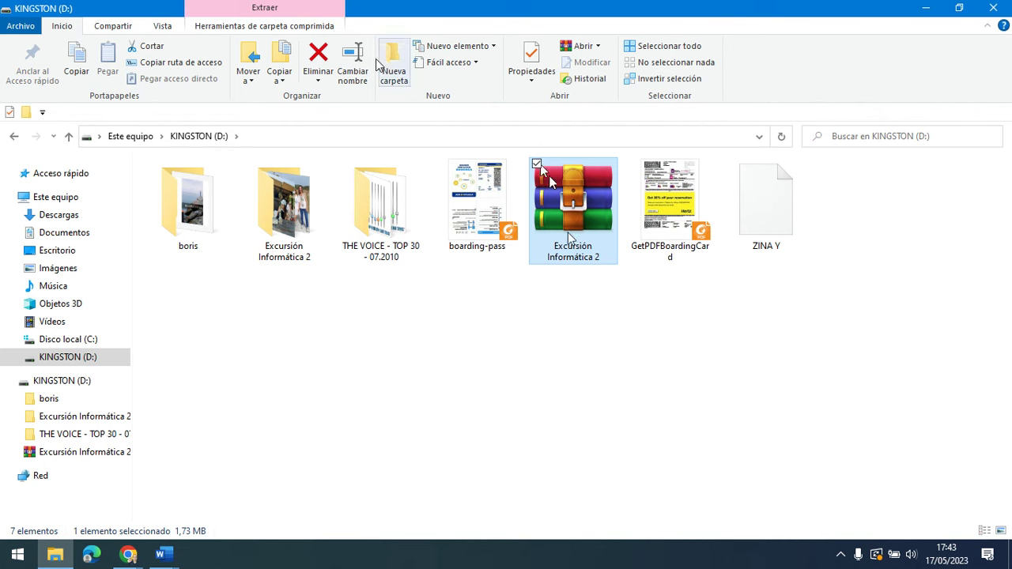
{"action": "left_click", "coordinate": [319, 60]}
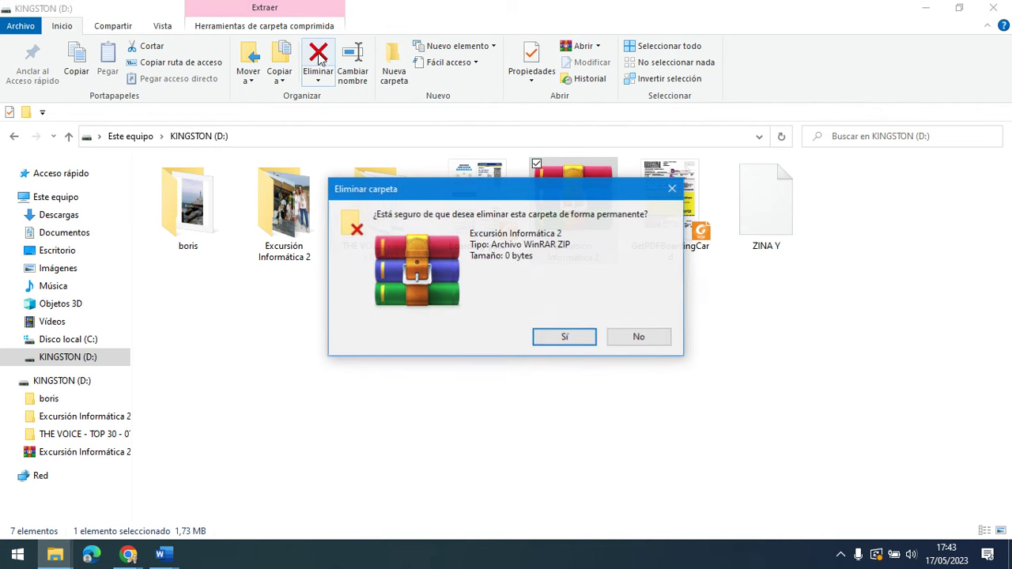
{"action": "left_click", "coordinate": [575, 340]}
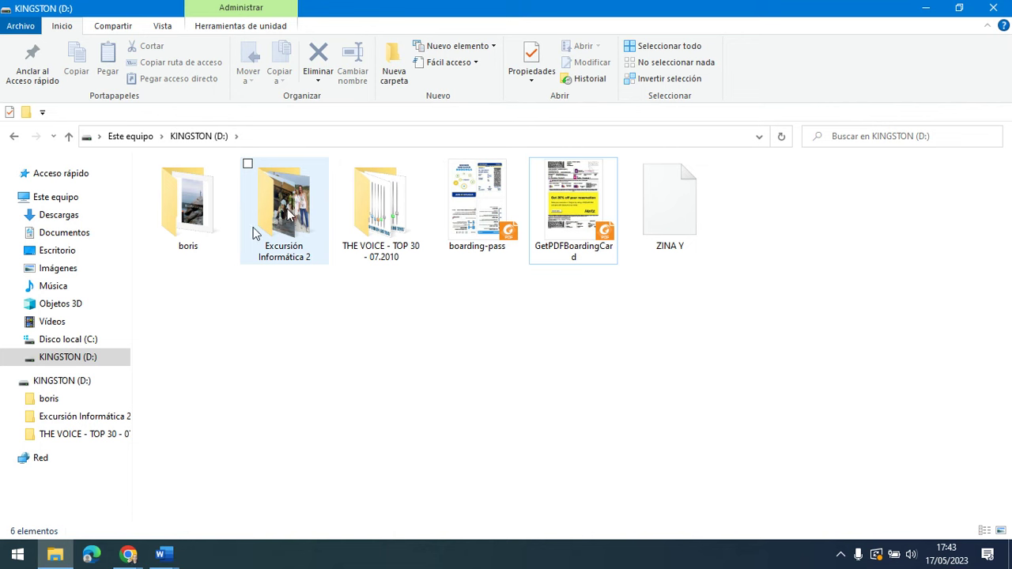
{"action": "left_click", "coordinate": [291, 194]}
{"action": "left_click", "coordinate": [425, 299]}
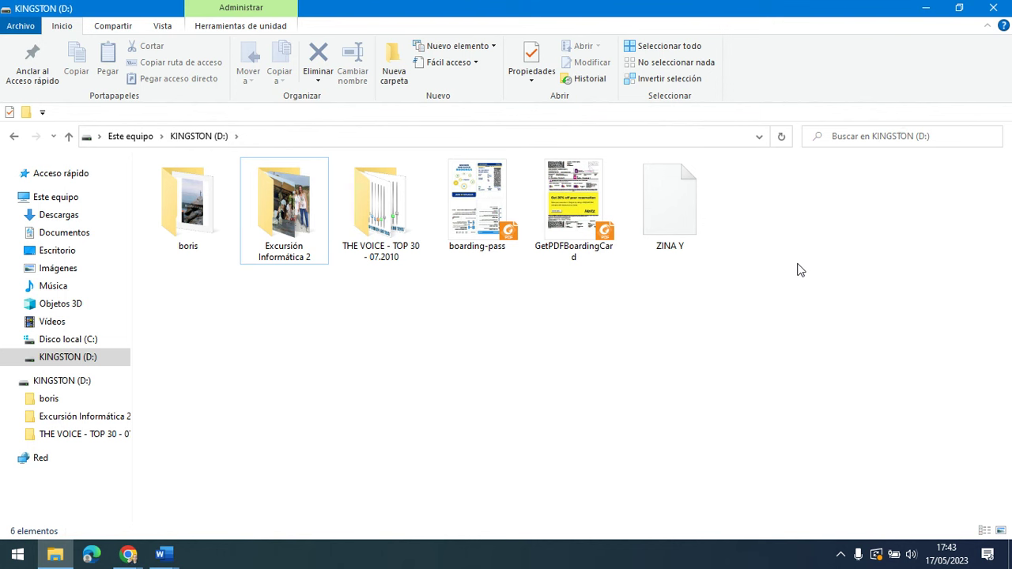
- Safely eject the DataTraveler G2 USB drive, KINGSTON (D:), from the computer
{"action": "left_click", "coordinate": [841, 555]}
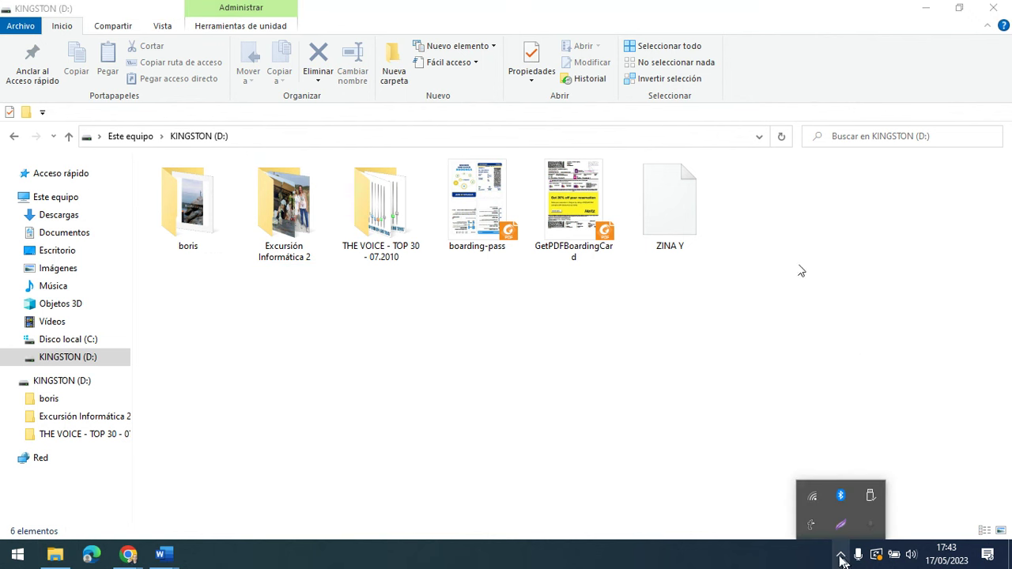
{"action": "left_click", "coordinate": [871, 503]}
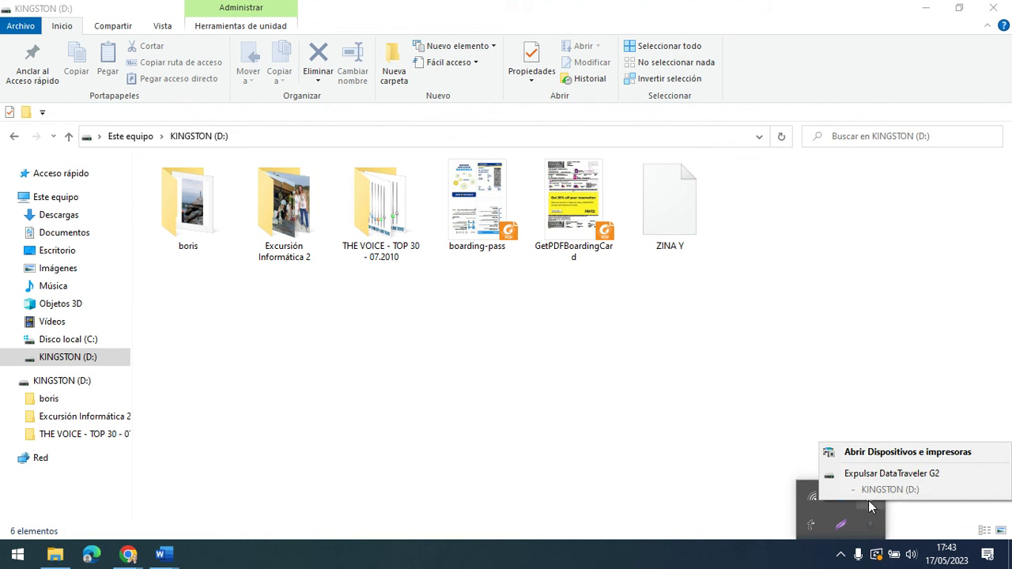
{"action": "left_click", "coordinate": [917, 473]}
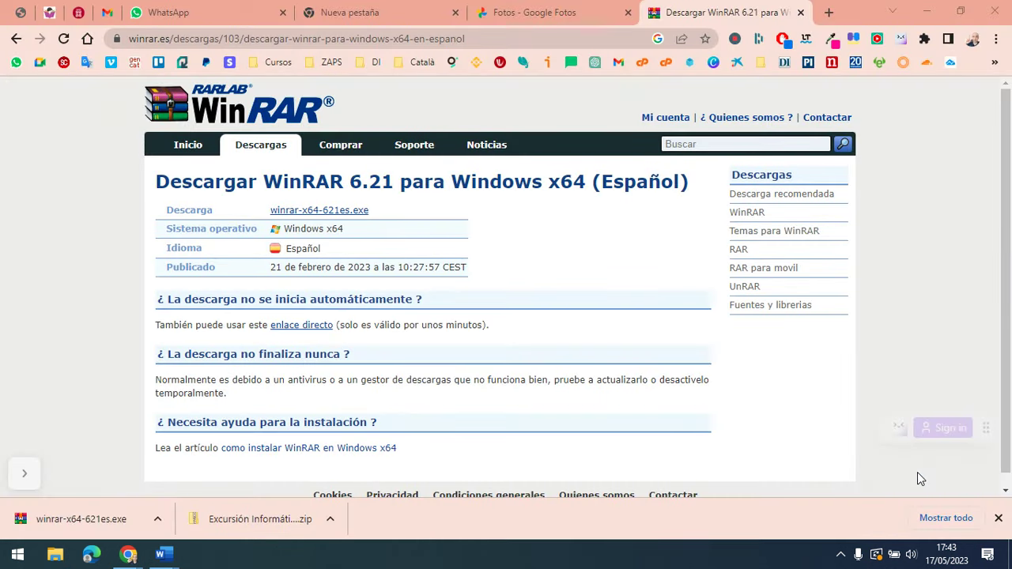